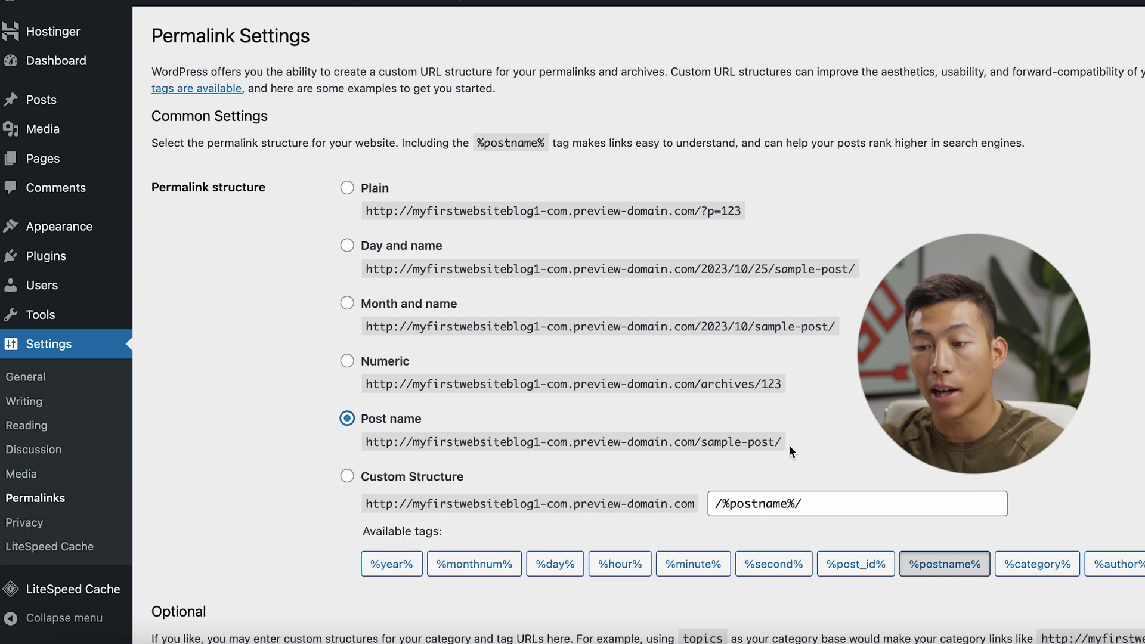
- Save the permalink settings with the Post name structure
scroll(794, 439, down, 5)
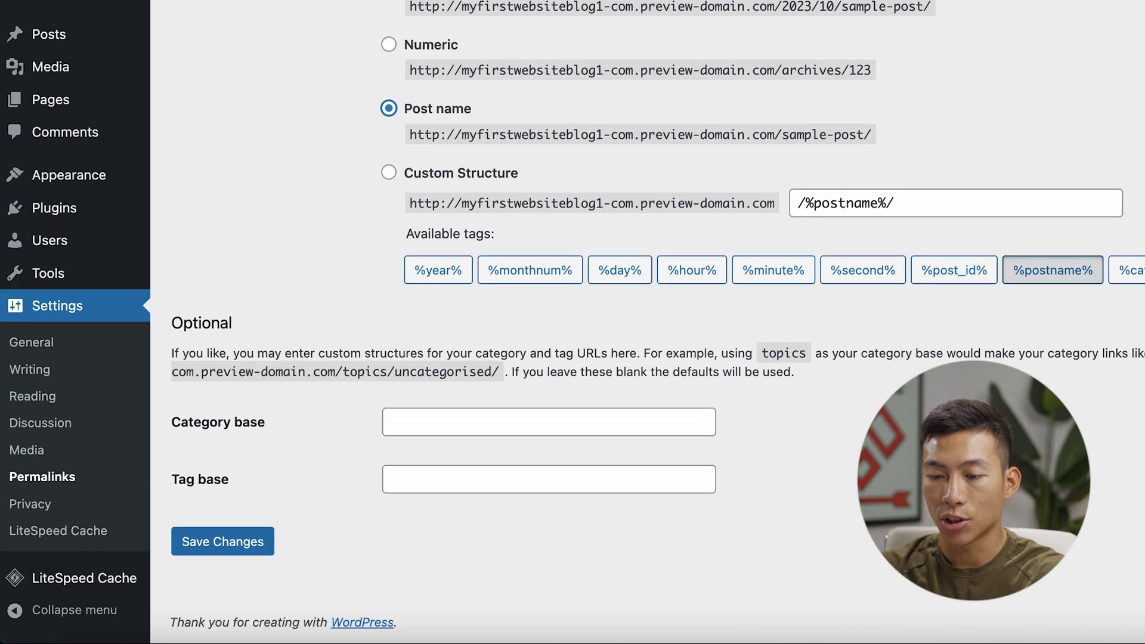
click(224, 543)
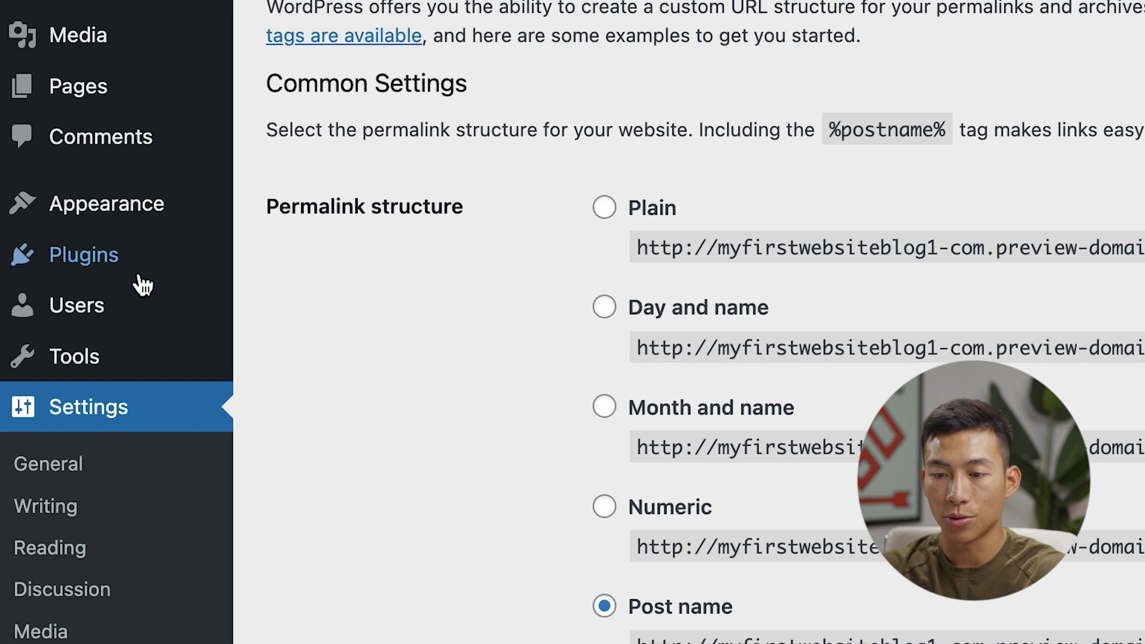
- Search the plugin directory for "yoast seo" and install the Yoast SEO and Elementor Website Builder plugins
mouse_move(78, 273)
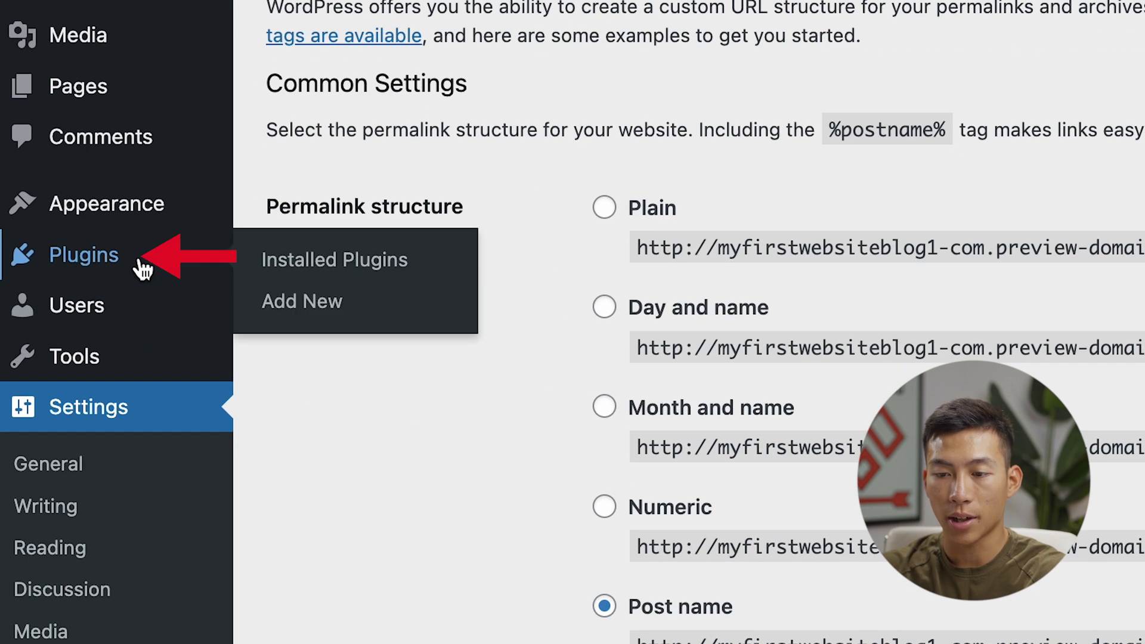
click(307, 302)
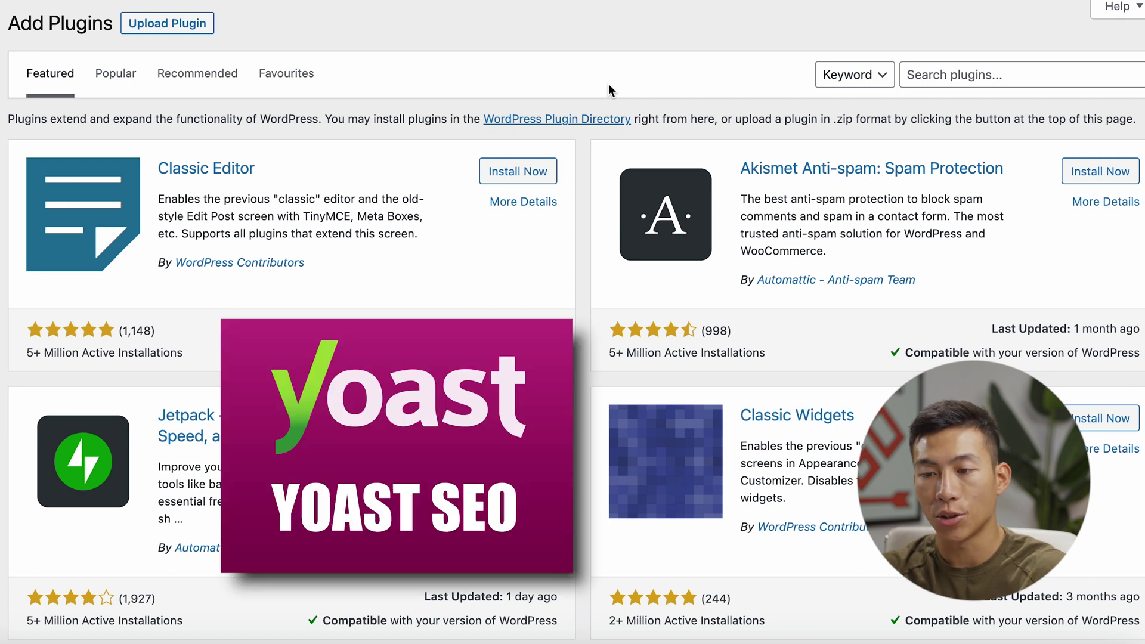
click(1030, 73)
text(yoast seo)
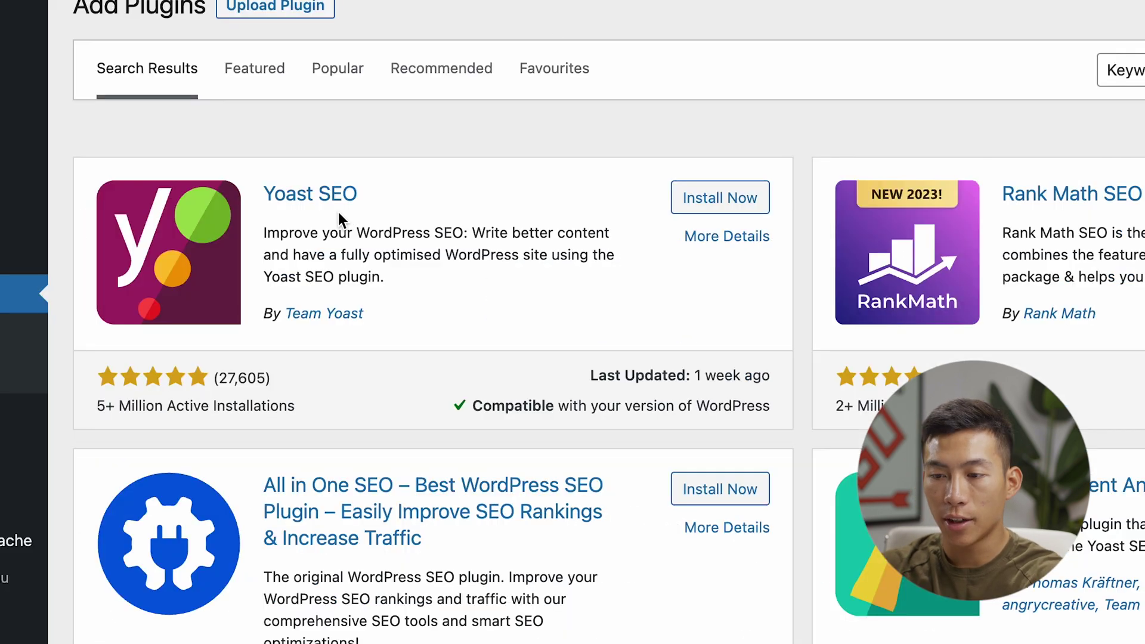
click(711, 200)
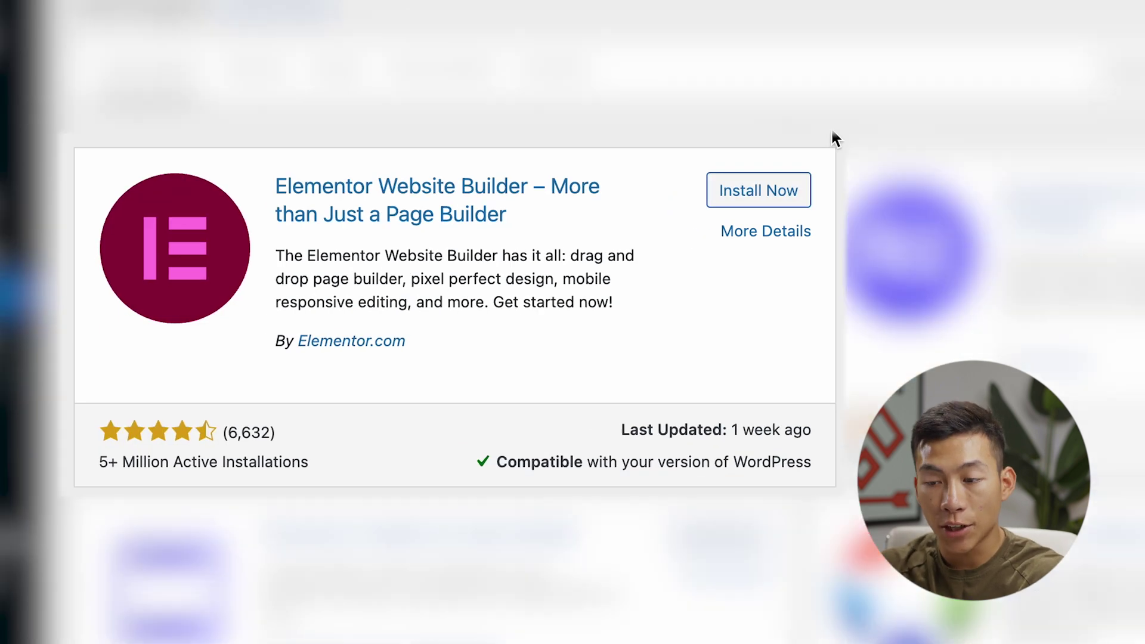
click(773, 199)
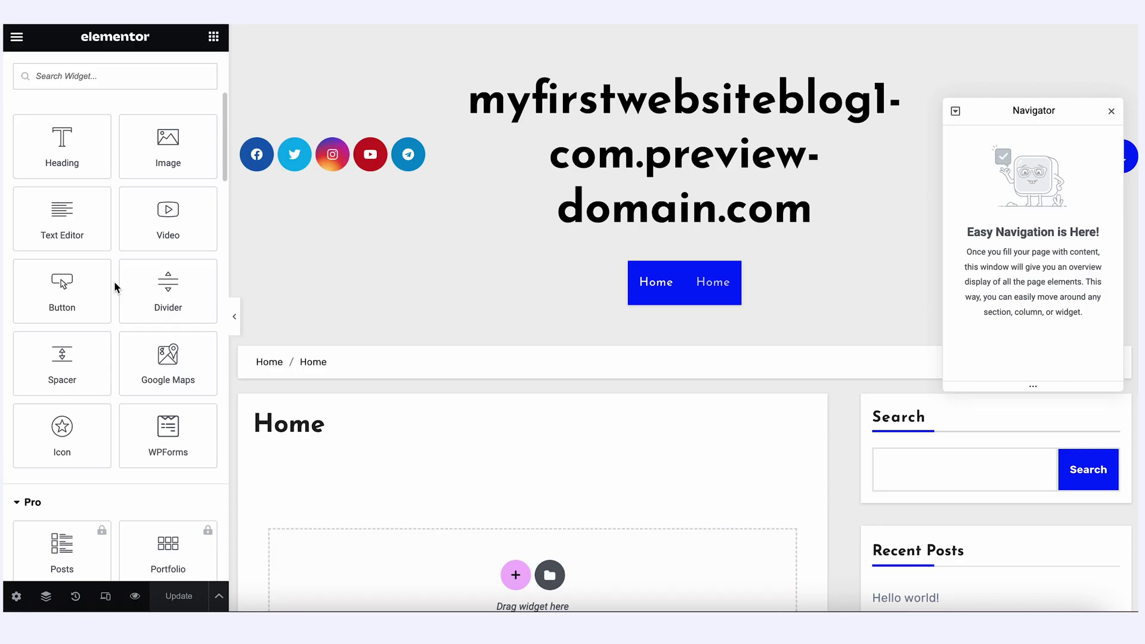
- Place an Image widget in the empty drop area of the Home page
scroll(307, 384, down, 3)
drag(160, 161, 531, 454)
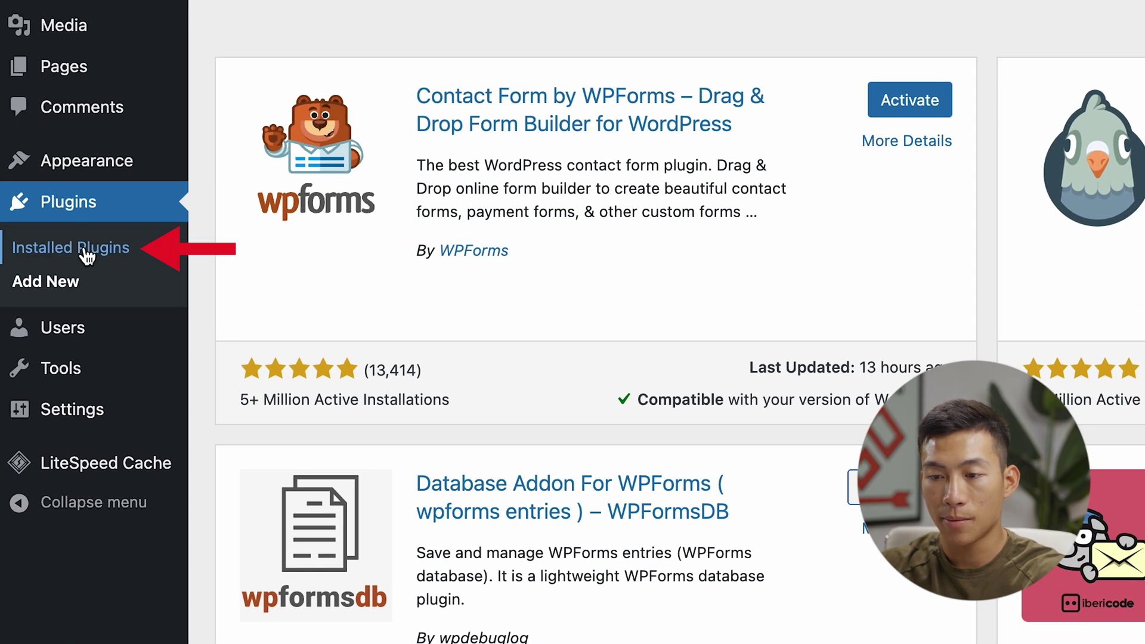
- Open the list of installed plugins and activate Elementor, WPForms Lite and Yoast SEO
click(86, 256)
scroll(241, 231, down, 2)
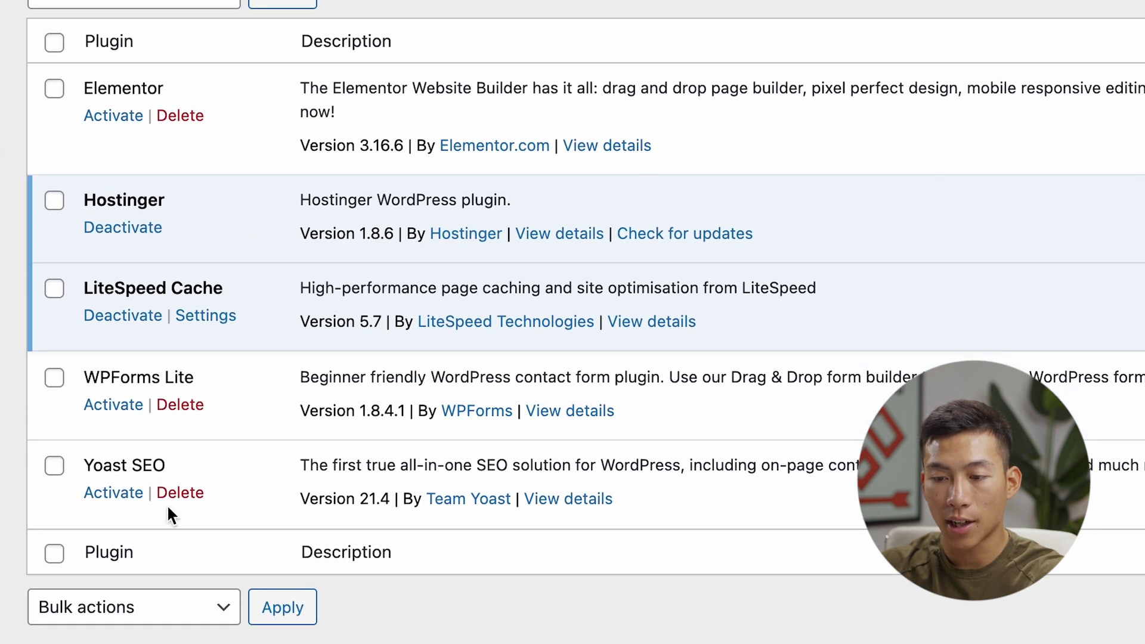
scroll(221, 266, up, 2)
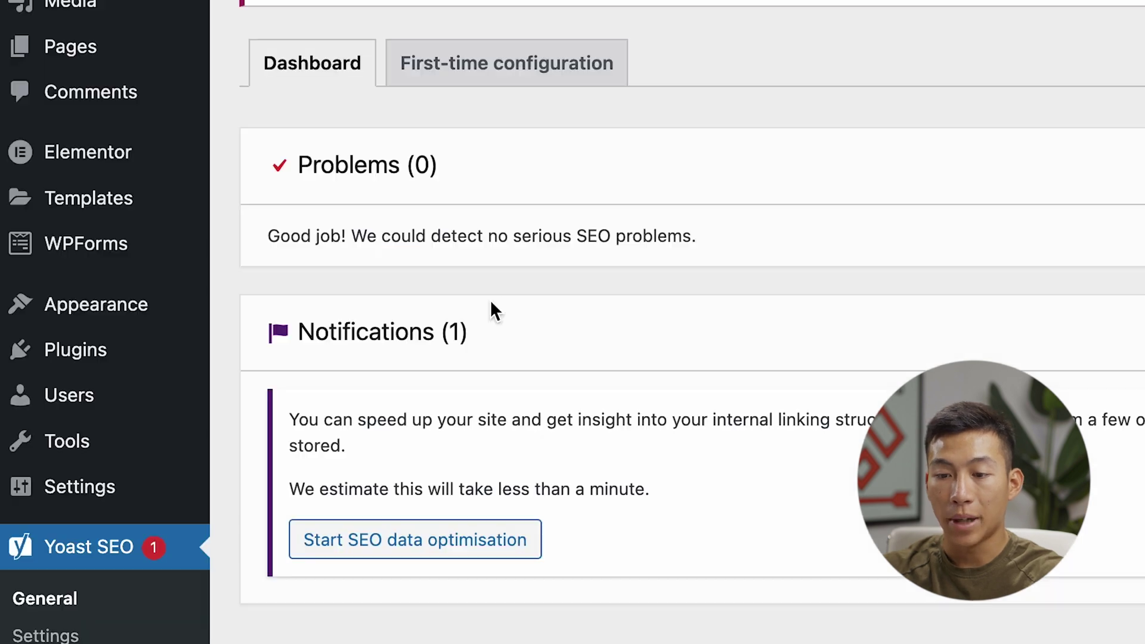
- Open the catalogue for adding a new theme and browse the popular themes
mouse_move(137, 307)
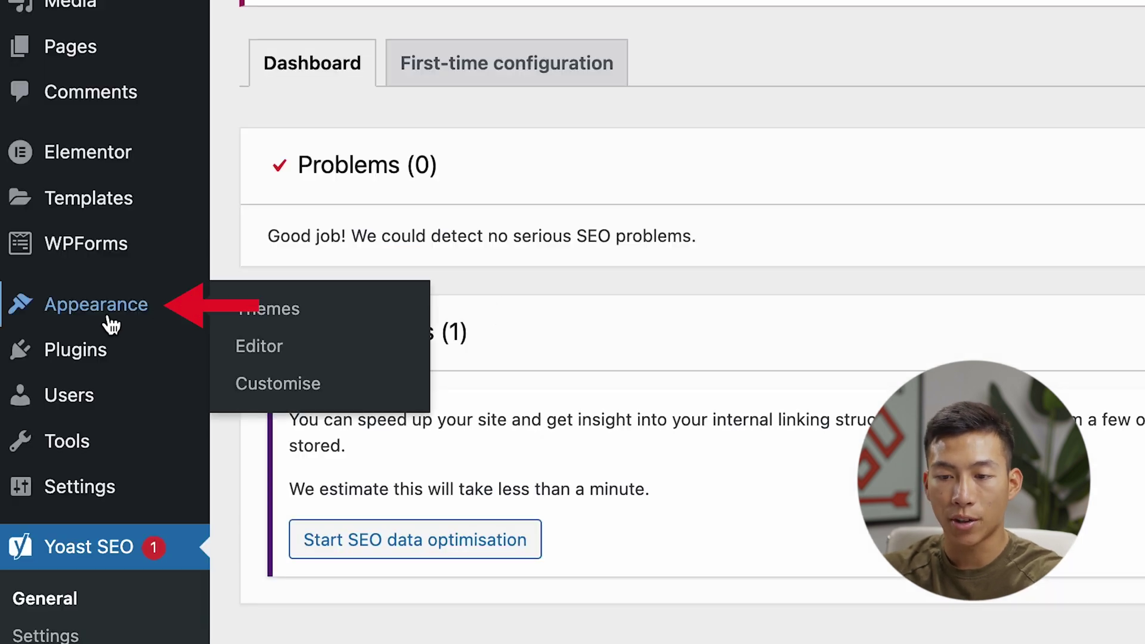
click(292, 317)
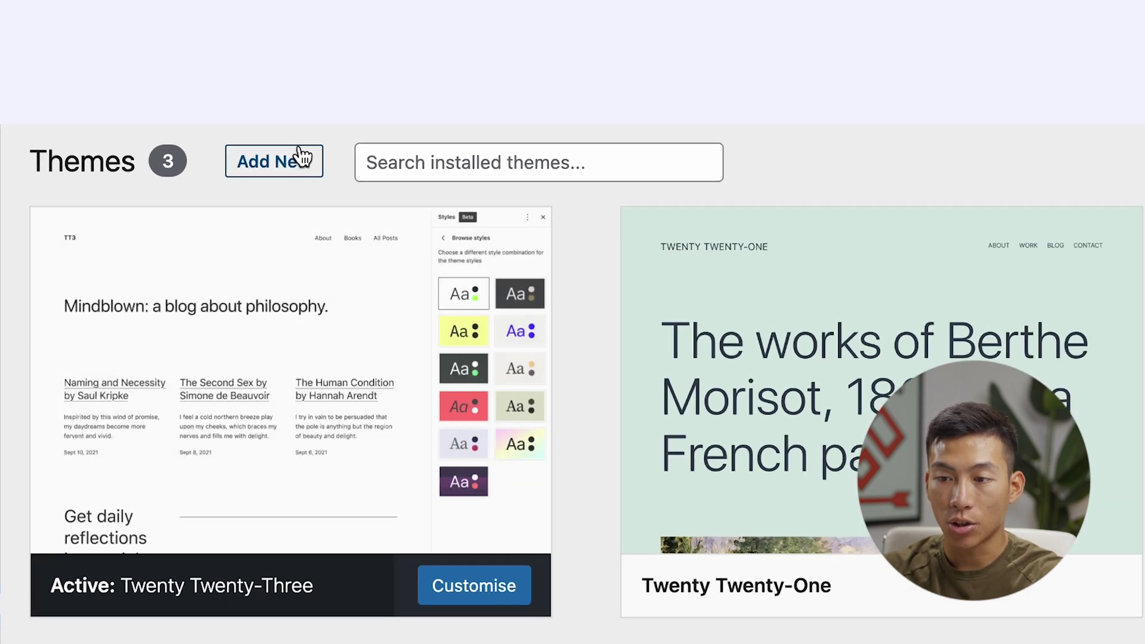
click(296, 185)
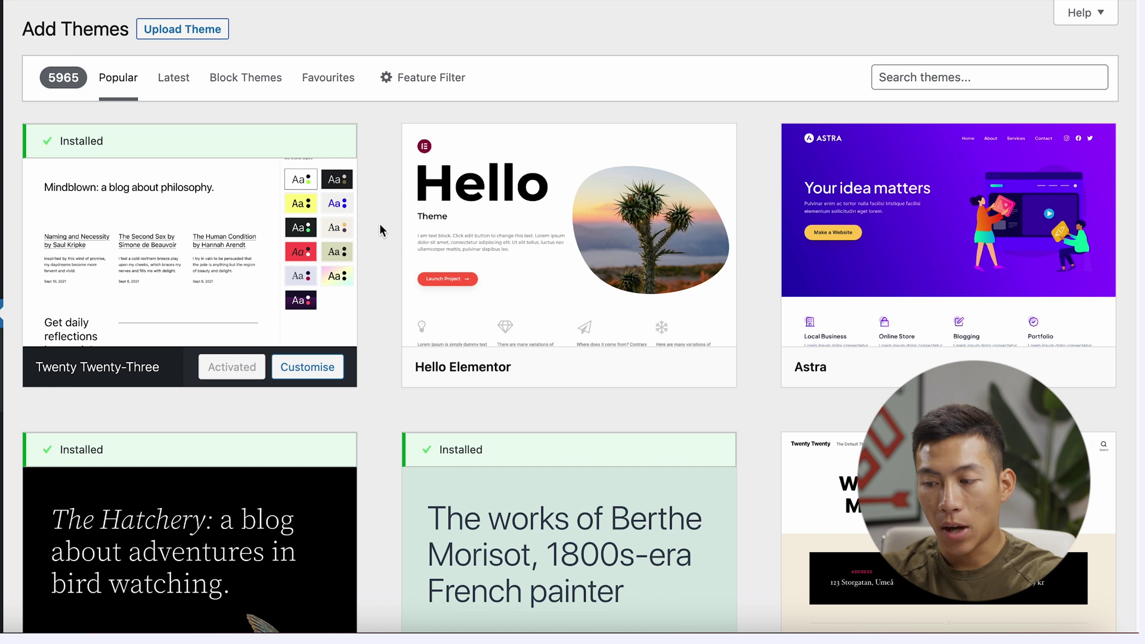
scroll(380, 228, down, 10)
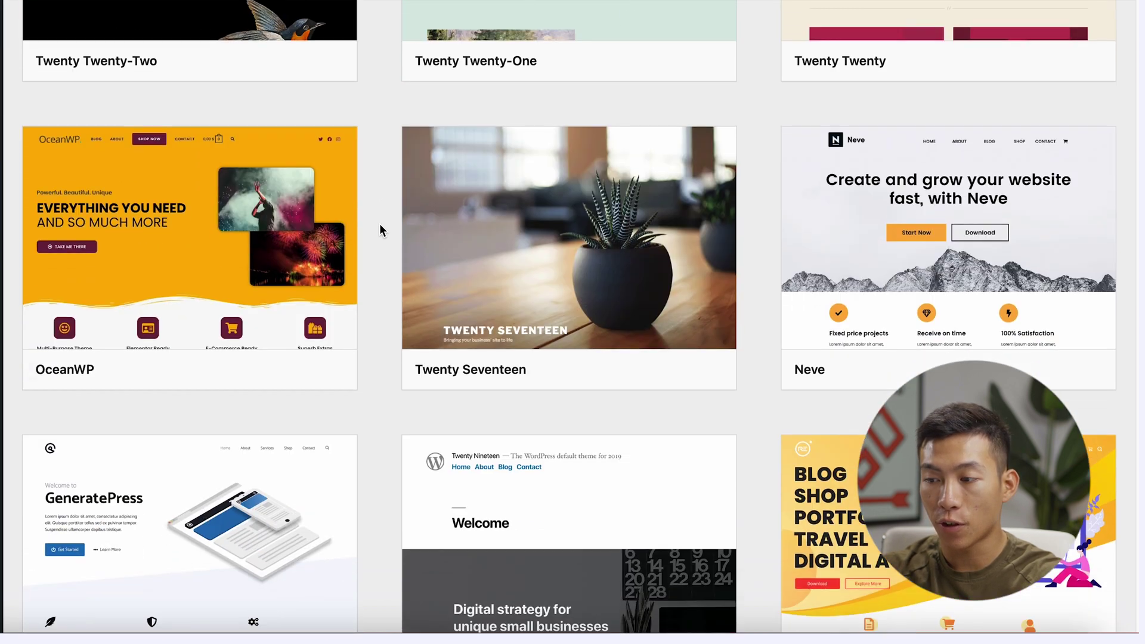
scroll(380, 228, up, 10)
scroll(379, 223, down, 1)
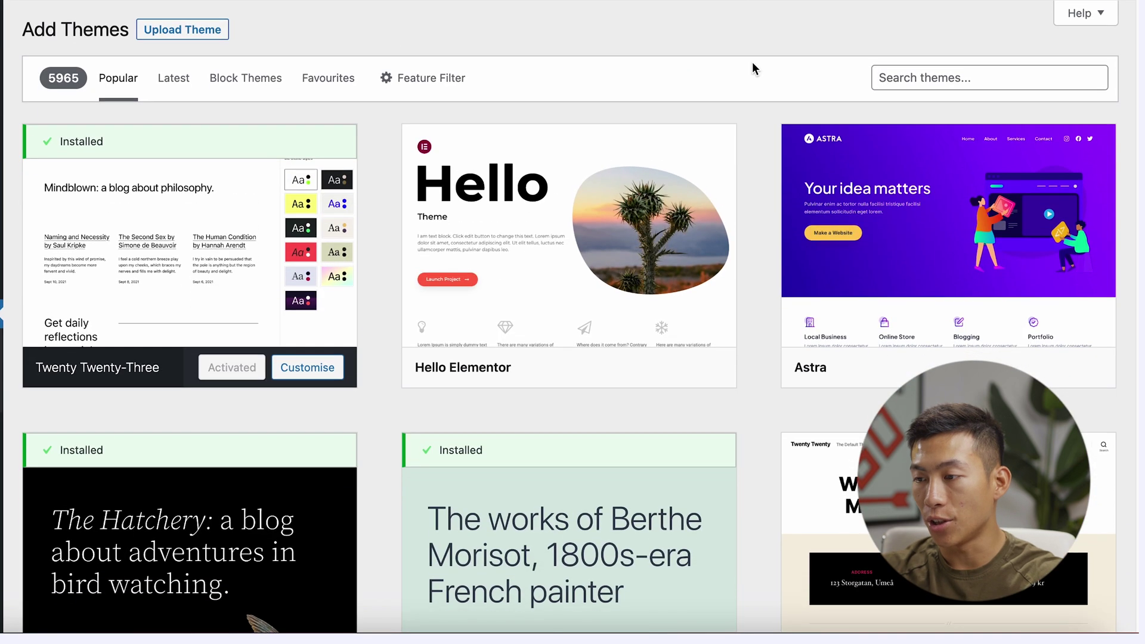
- Search the theme catalogue for "blog" and look through the matching themes
click(989, 77)
text(blog)
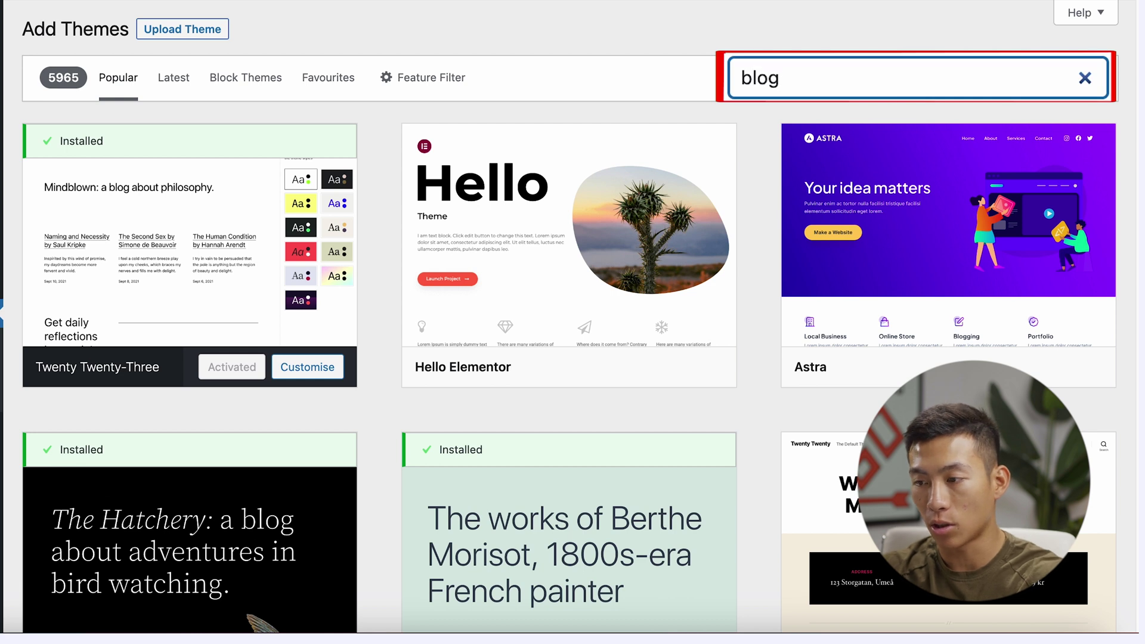
scroll(761, 141, down, 3)
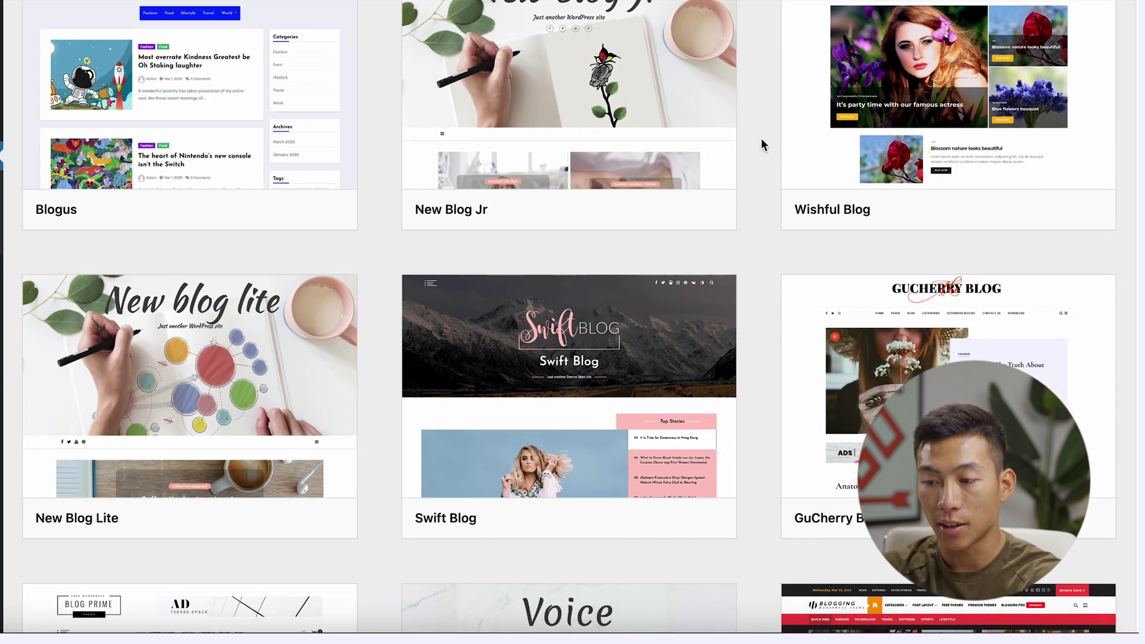
scroll(762, 140, down, 8)
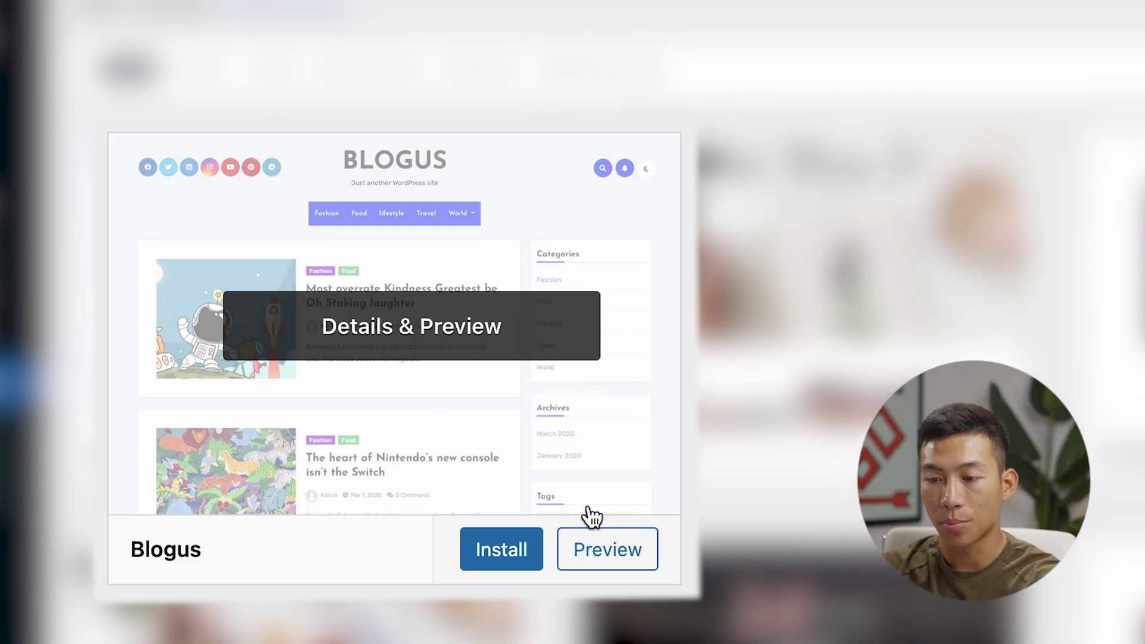
- Preview the Blogus theme's full sample page, and install and activate the theme
click(606, 546)
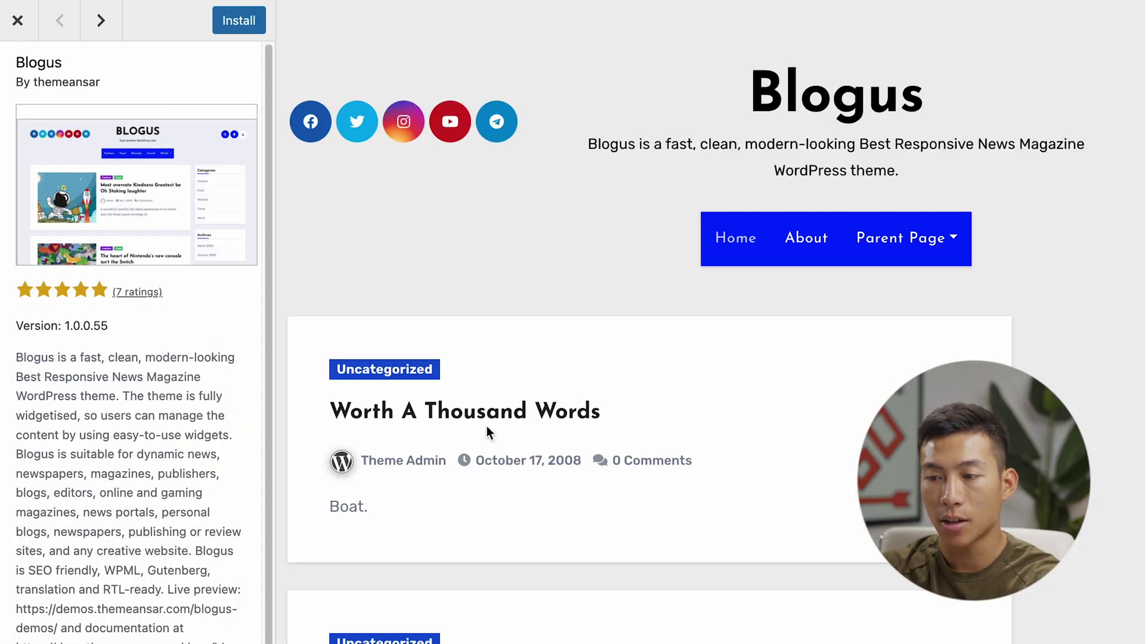
scroll(865, 334, down, 10)
scroll(402, 189, down, 5)
scroll(402, 189, up, 15)
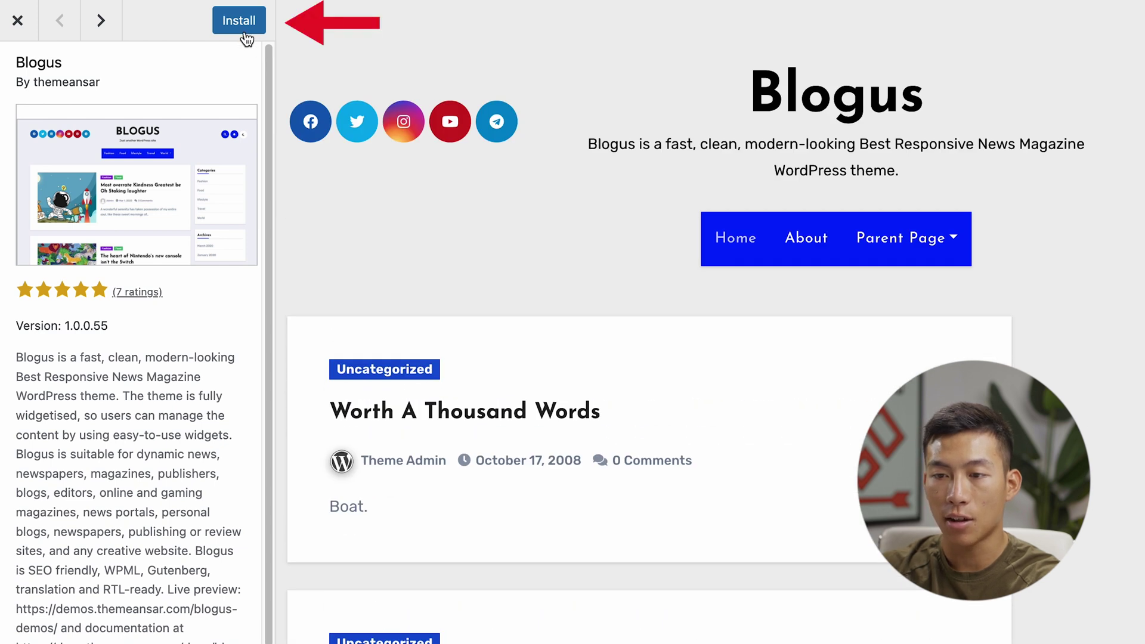
click(249, 29)
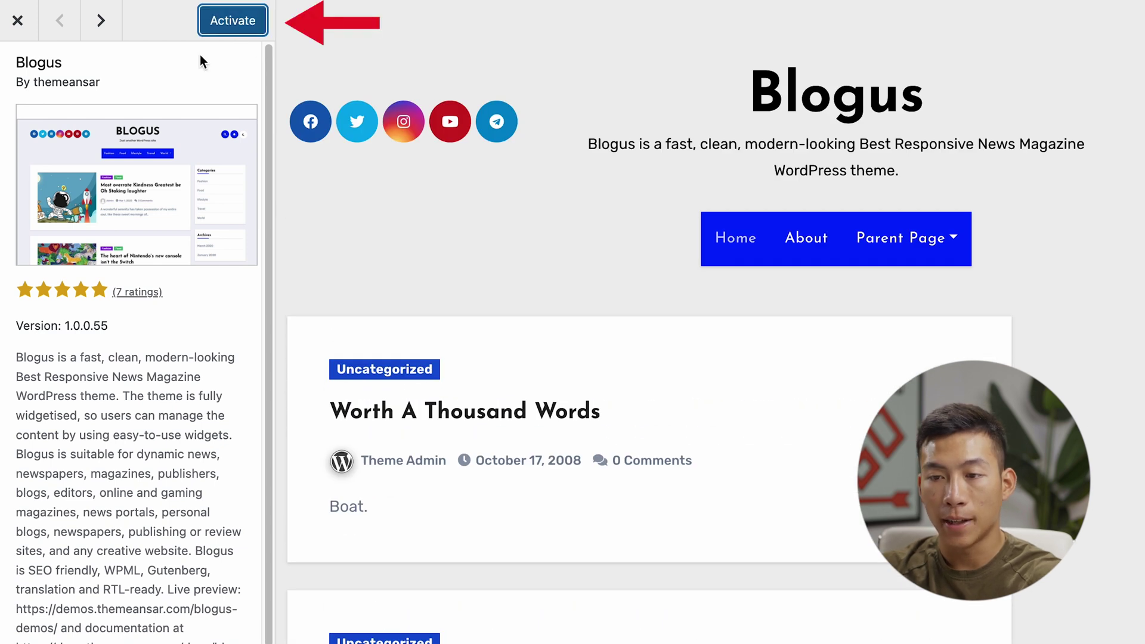
click(233, 24)
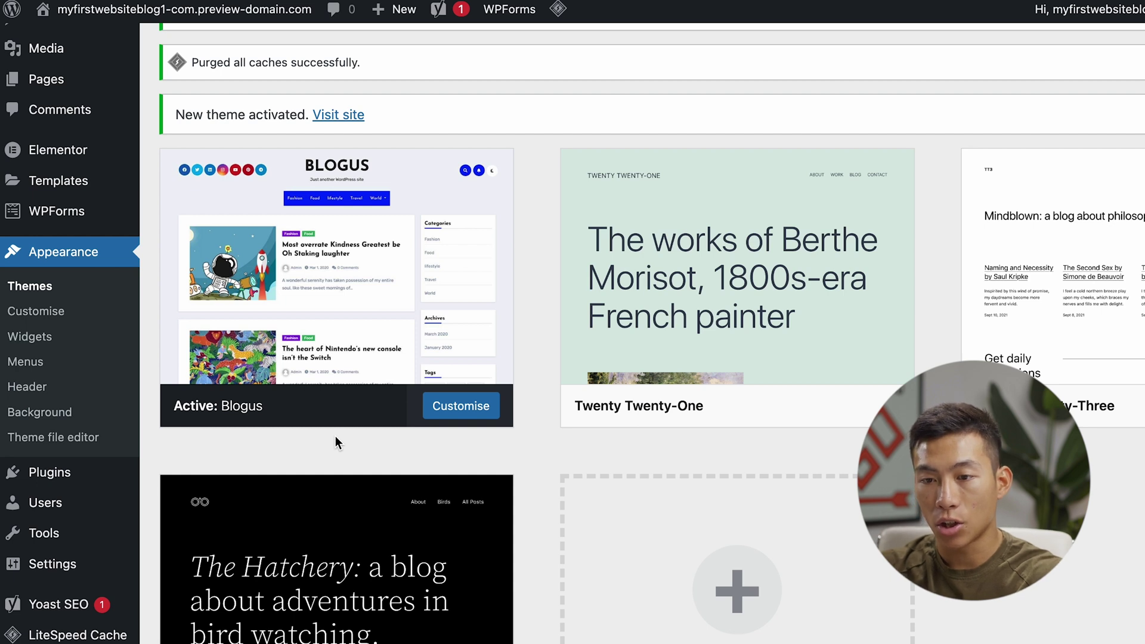
- Create a new page titled "Home" and publish it
click(14, 83)
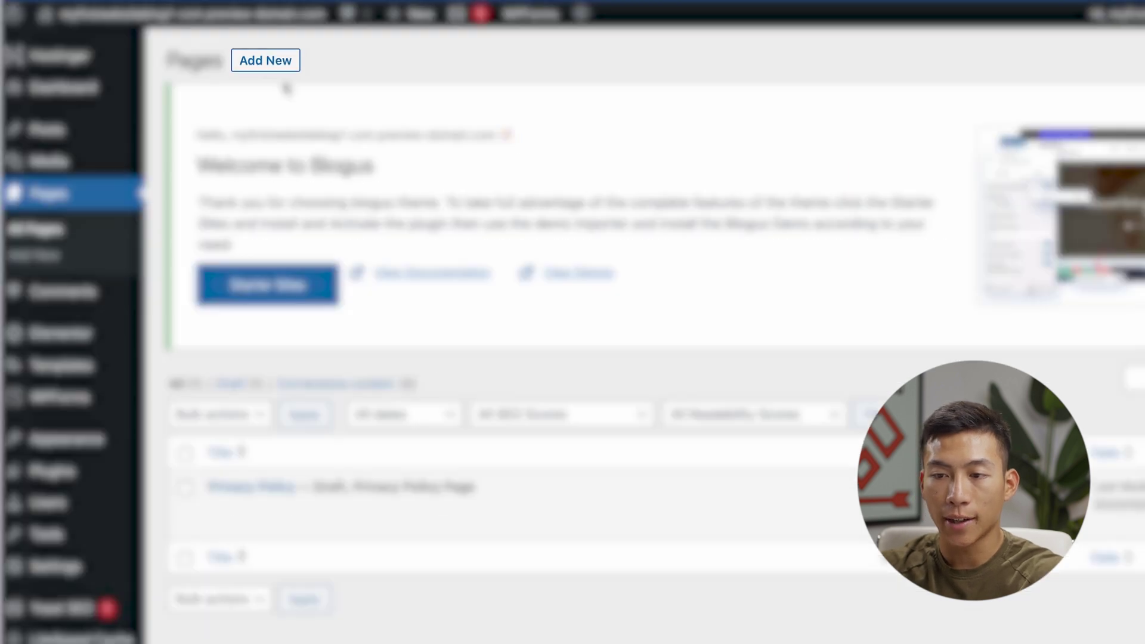
click(266, 66)
click(680, 137)
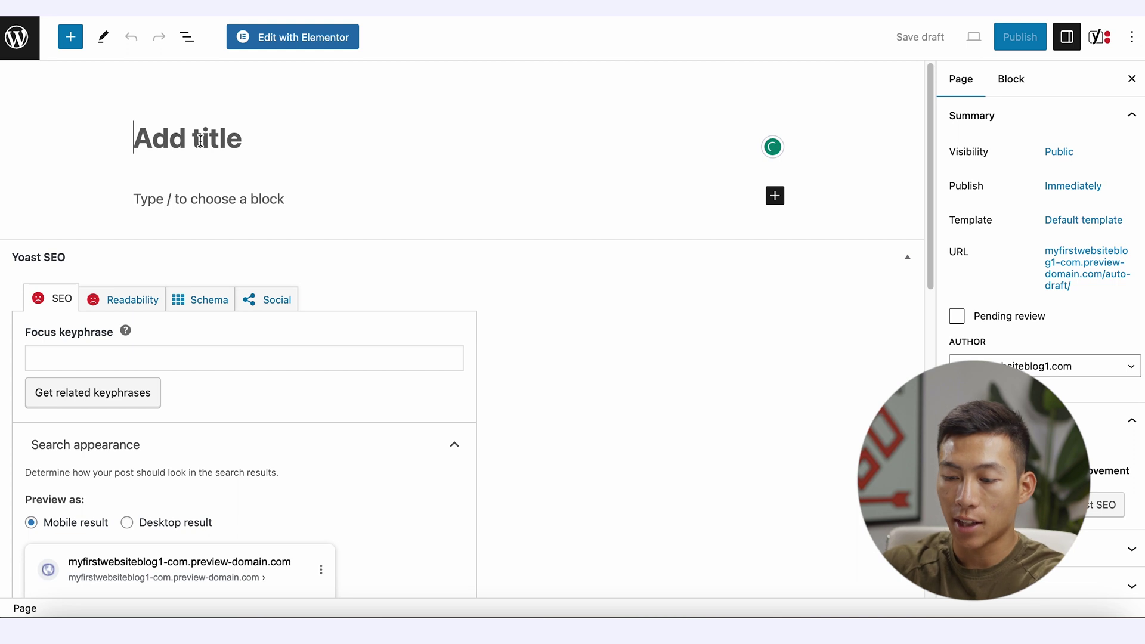
text(Home)
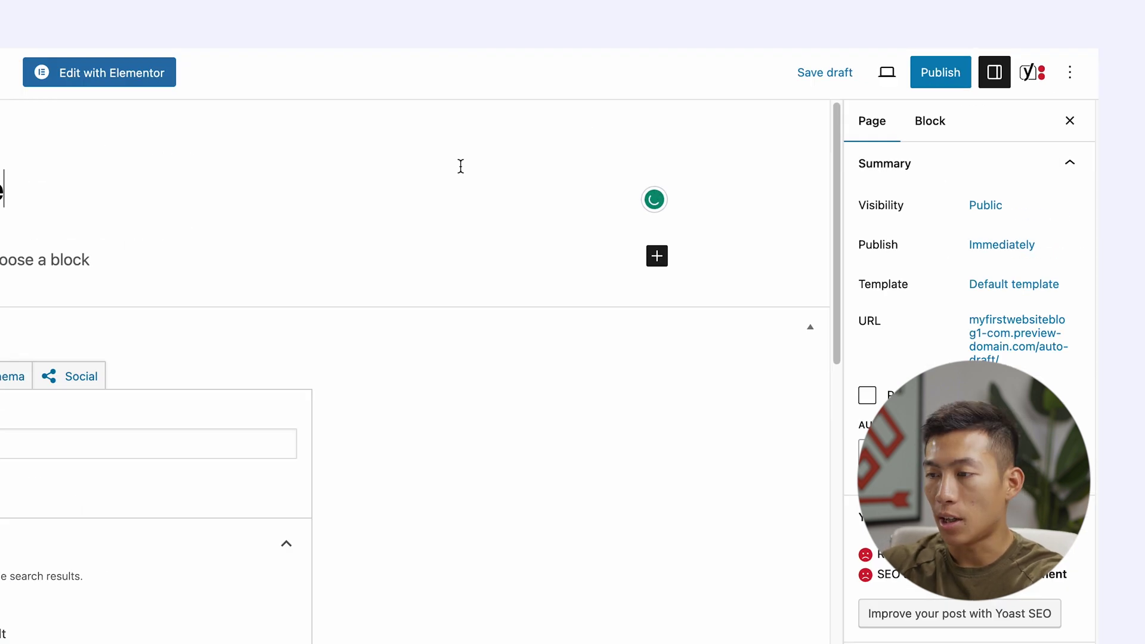
click(901, 114)
click(872, 110)
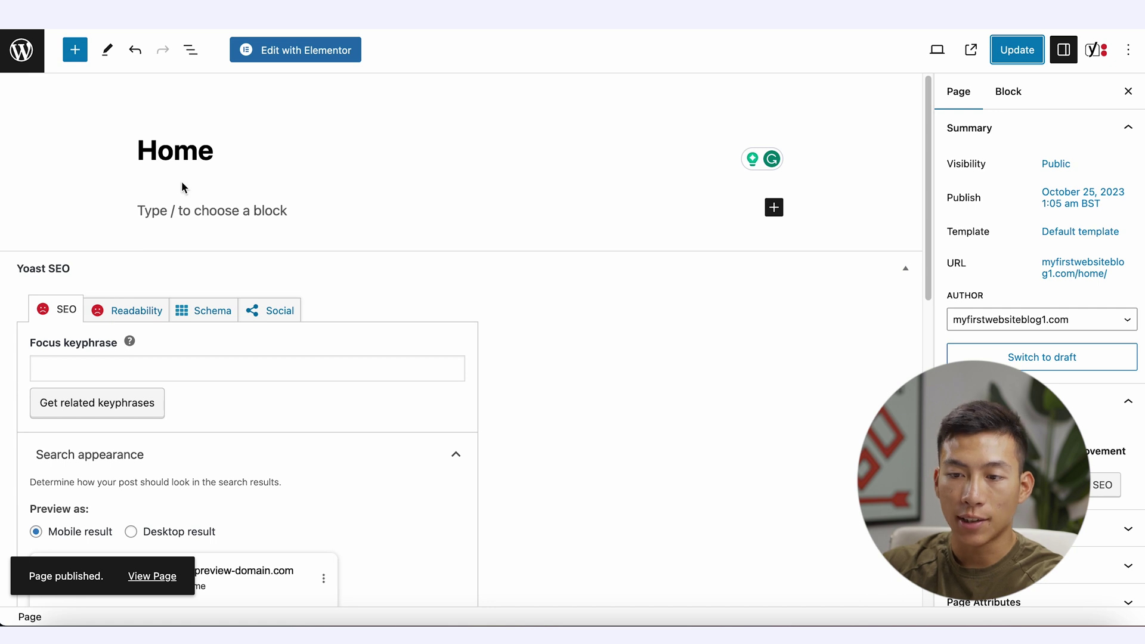
- Open the block library for the Home page and look through the available blocks
click(75, 49)
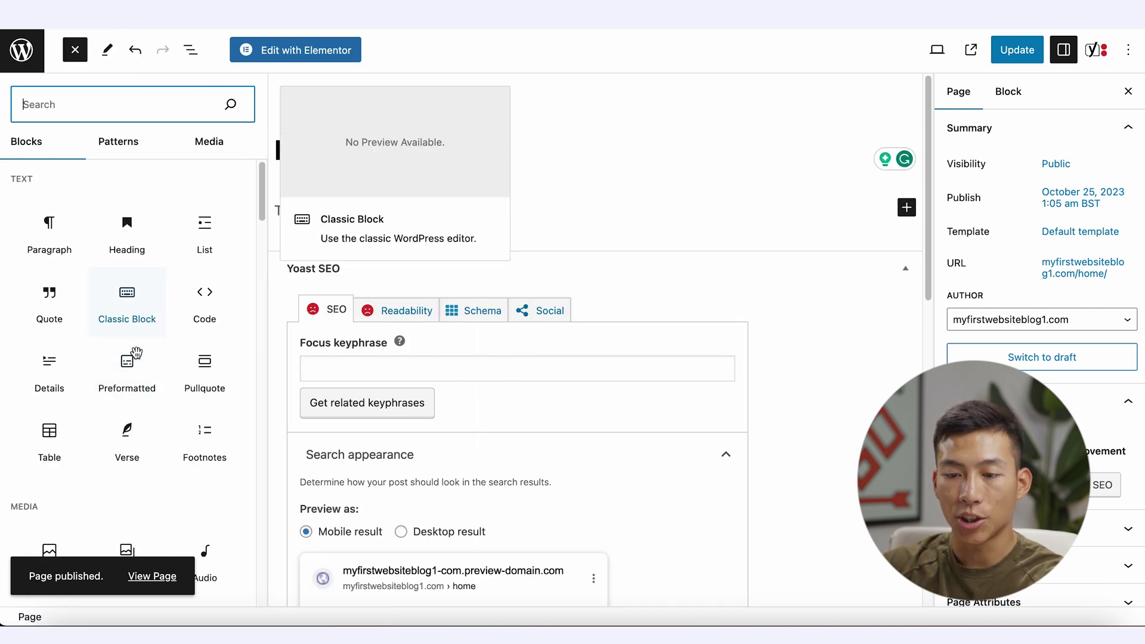
scroll(141, 410, down, 3)
scroll(141, 412, down, 8)
scroll(141, 412, up, 10)
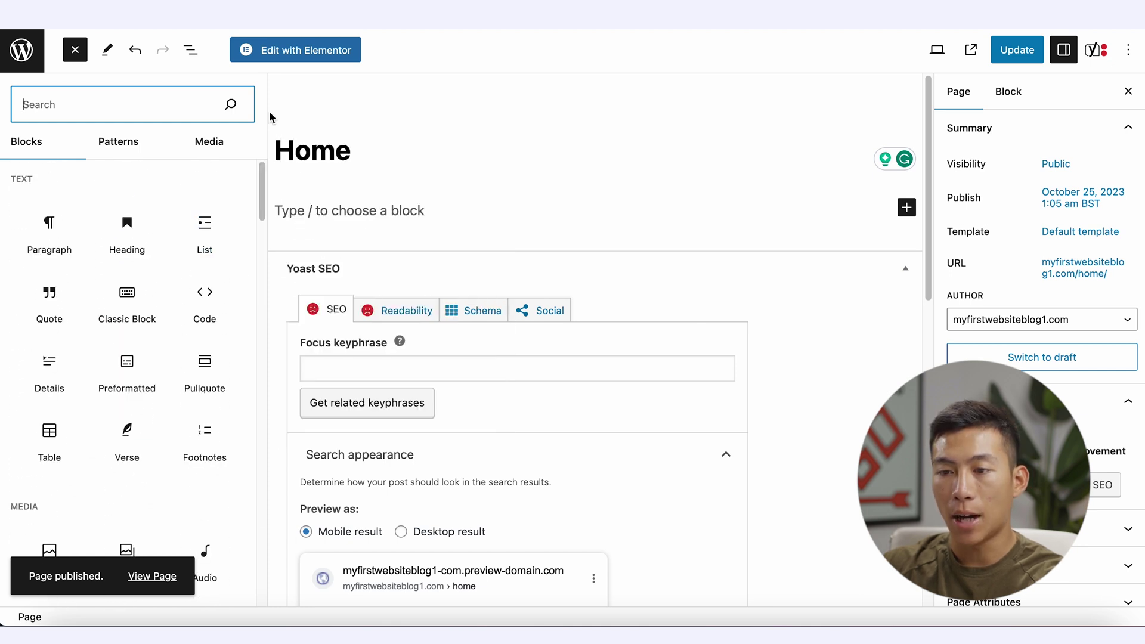
- Open the Home page in the Elementor editor and place an Image widget in its empty drop area
click(343, 54)
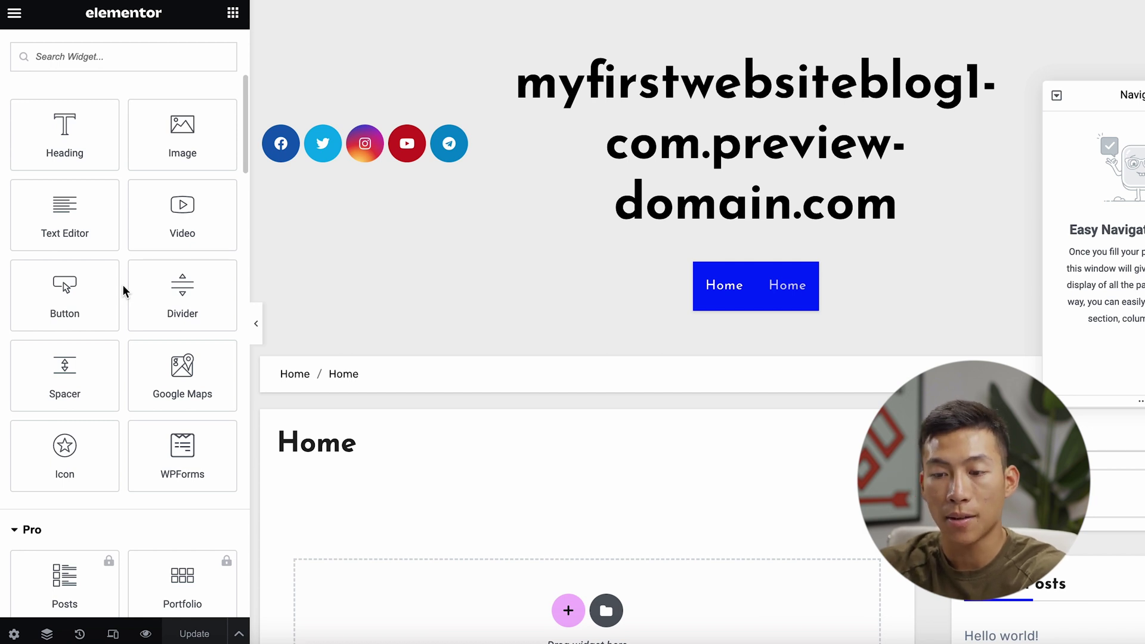
scroll(335, 396, down, 3)
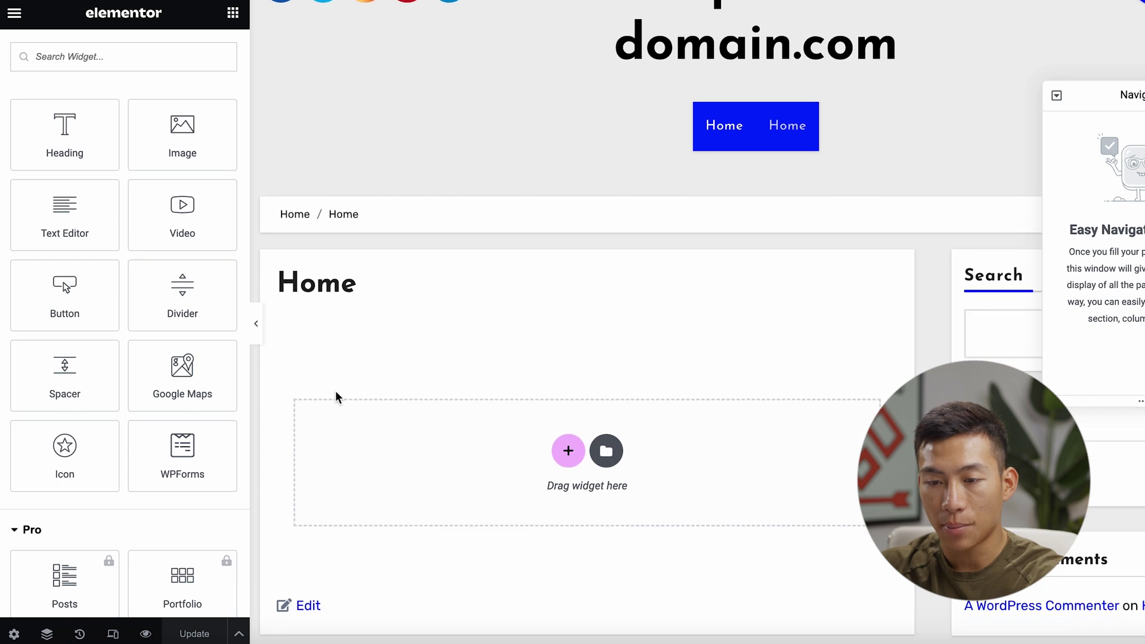
drag(173, 151, 573, 466)
mouse_move(133, 245)
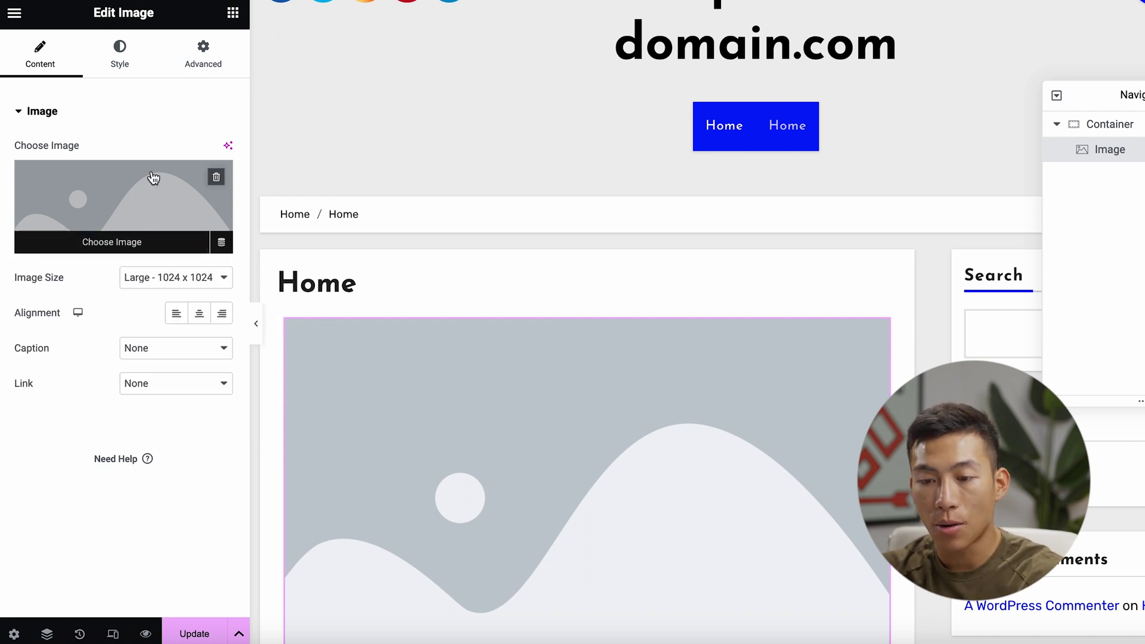
- Exit the Elementor editor back to the WordPress dashboard and open the list of all posts
click(231, 13)
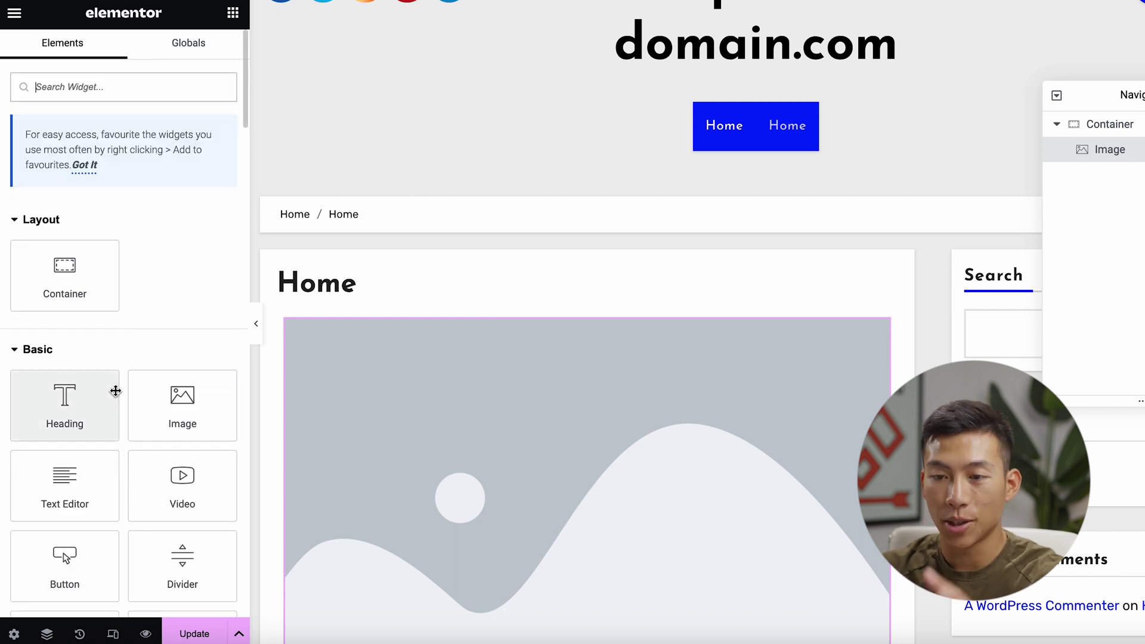
click(14, 13)
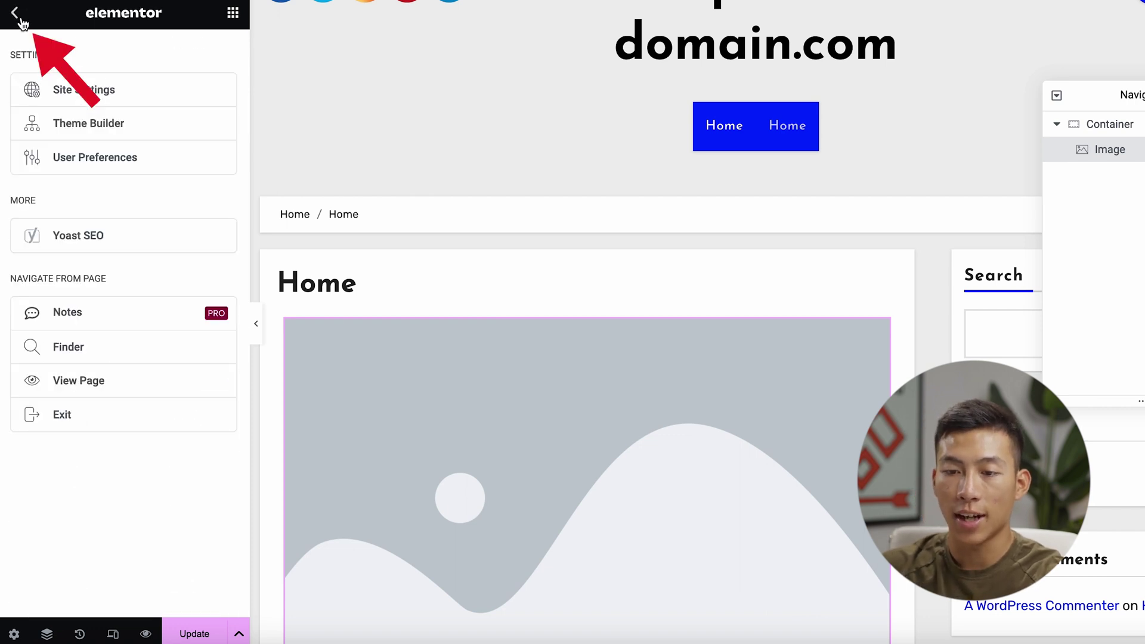
click(92, 421)
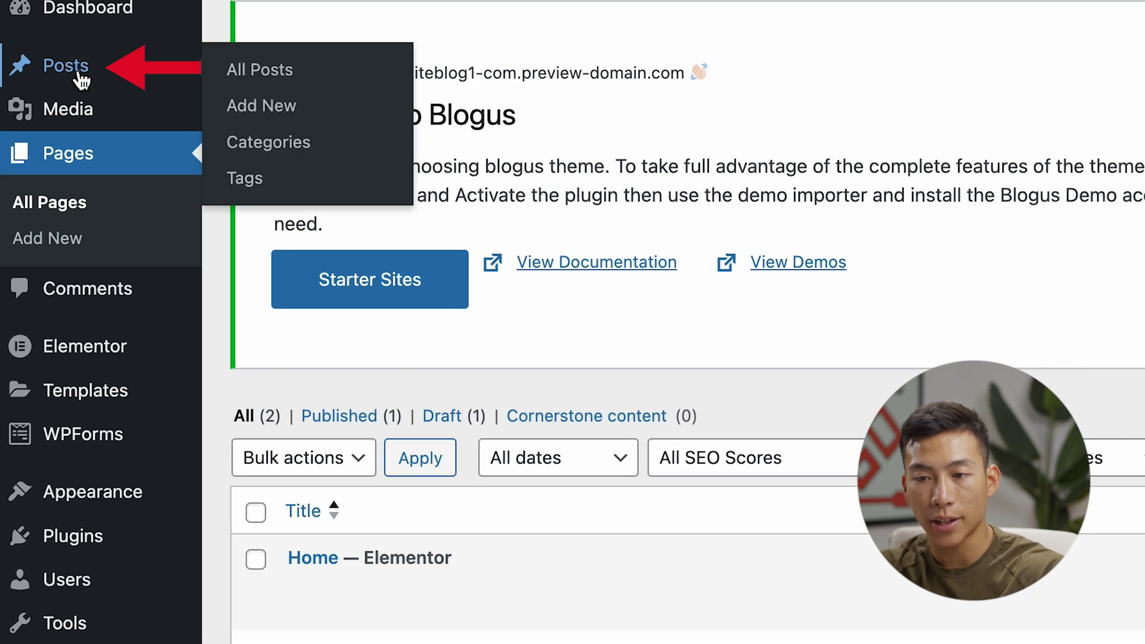
click(56, 34)
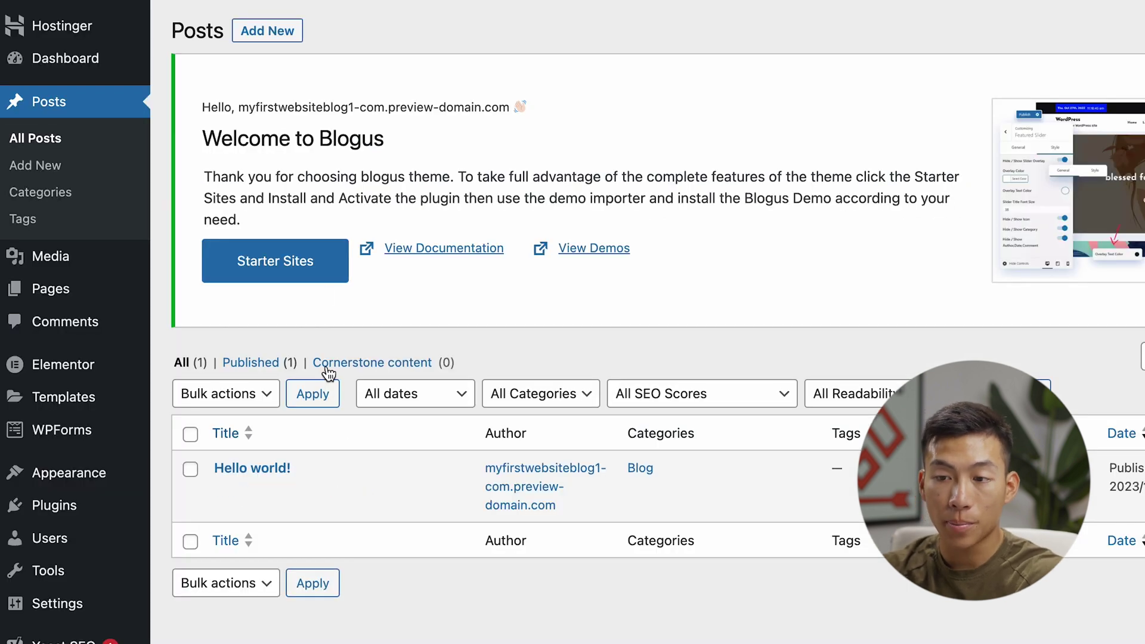
- Create a new post titled "how to write a blog post" and publish it
click(278, 38)
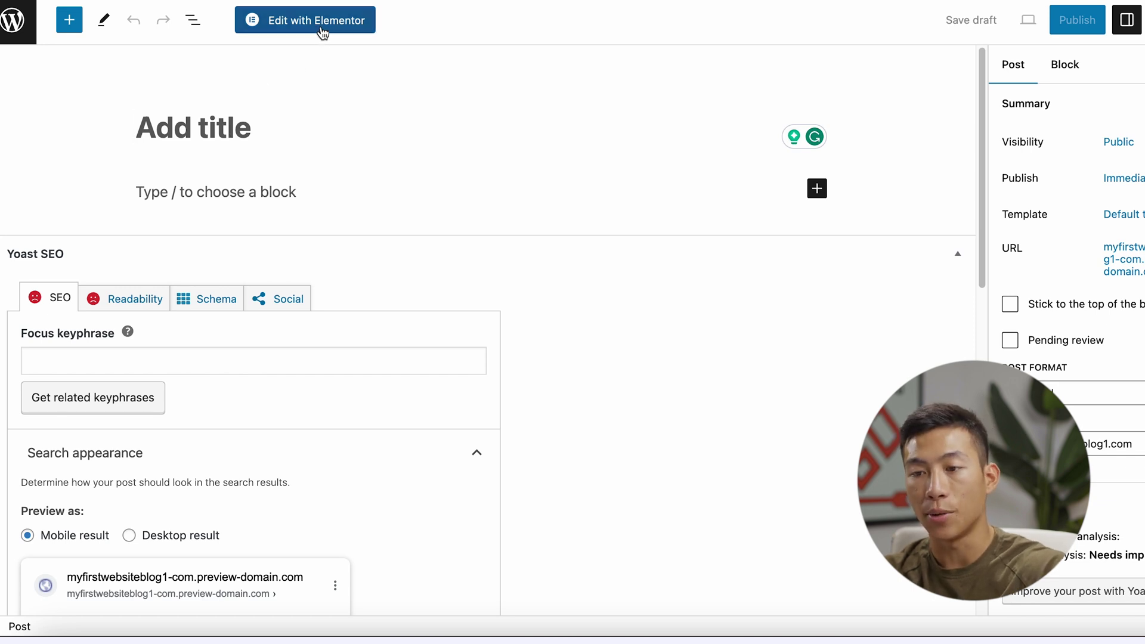
text(how to write a blog post)
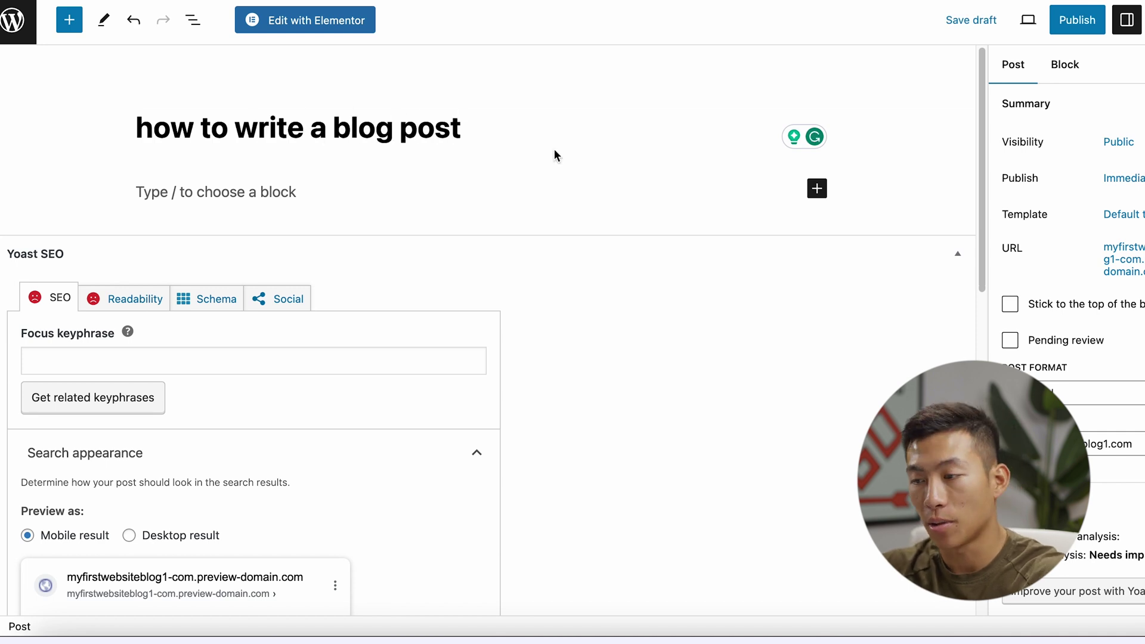
click(1078, 21)
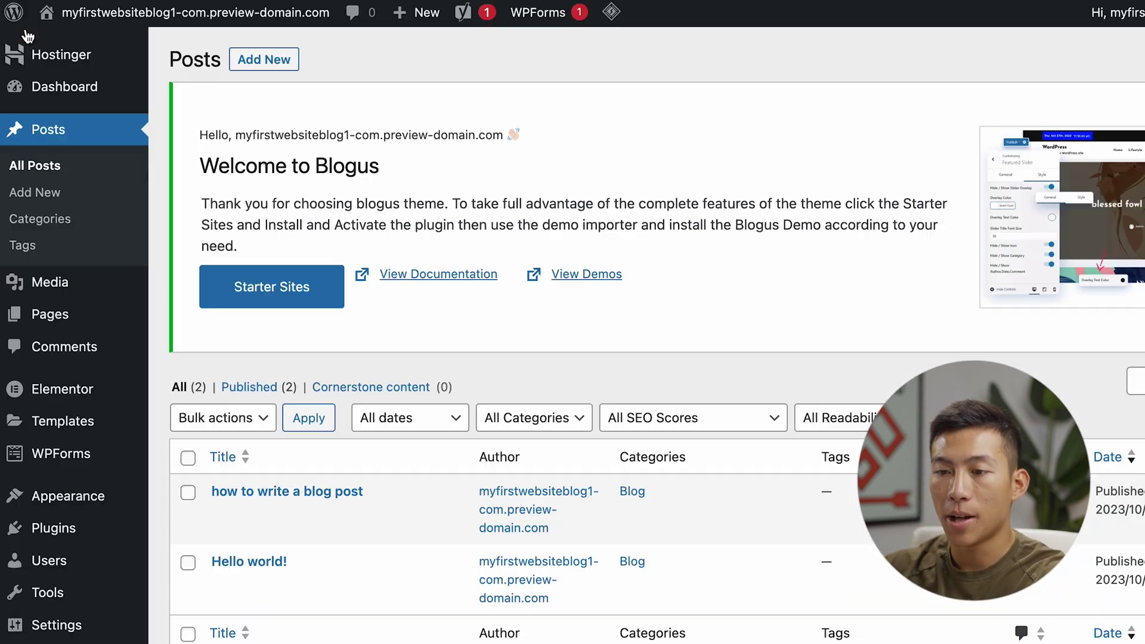
mouse_move(203, 507)
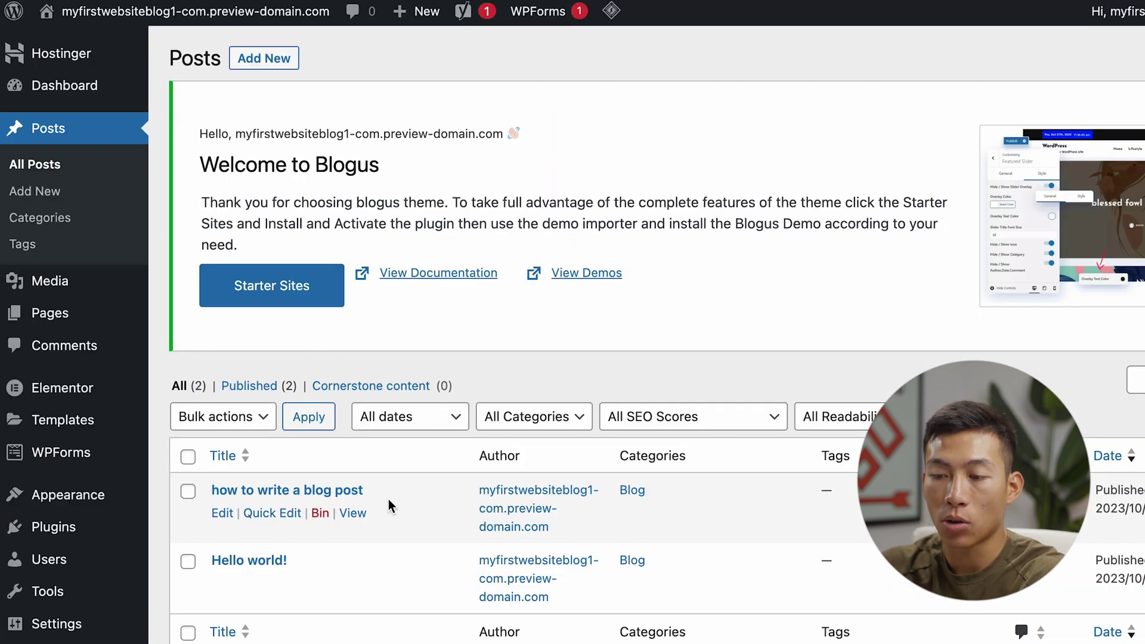
- Add a post category named "How To" with the slug "how-to"
click(53, 218)
scroll(575, 420, down, 3)
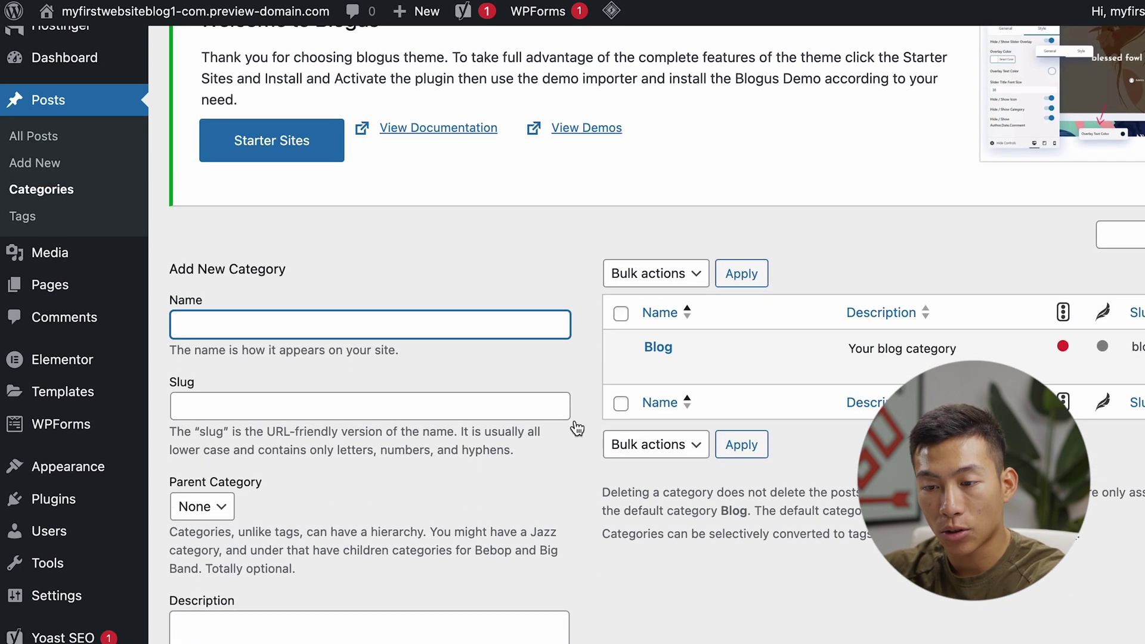
text(How To)
key(Tab)
text(how-to)
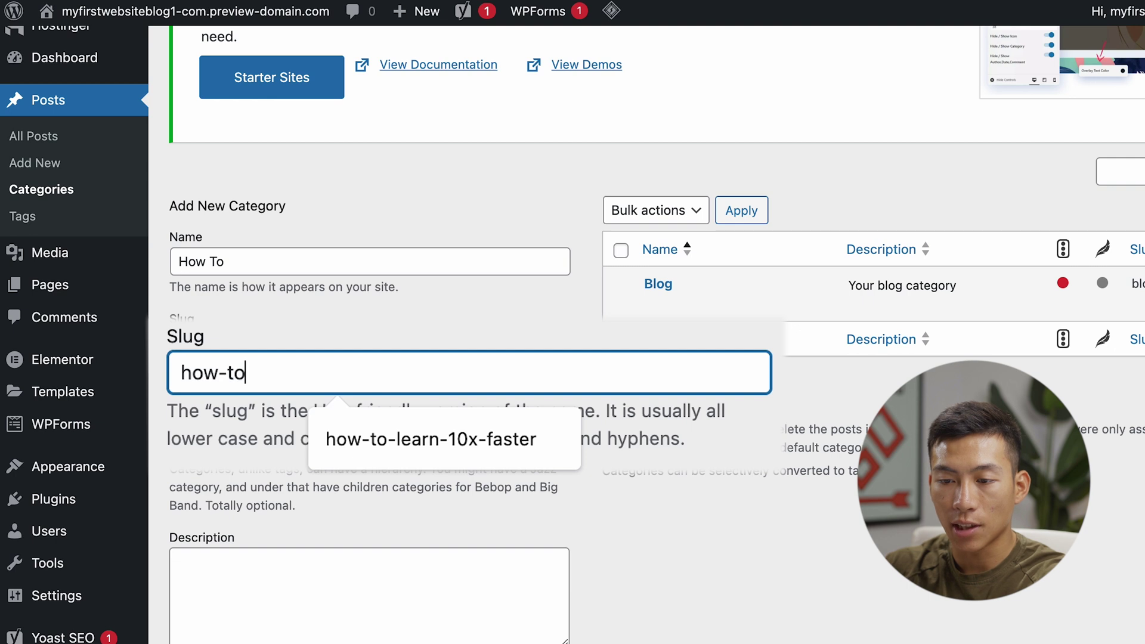
key(Escape)
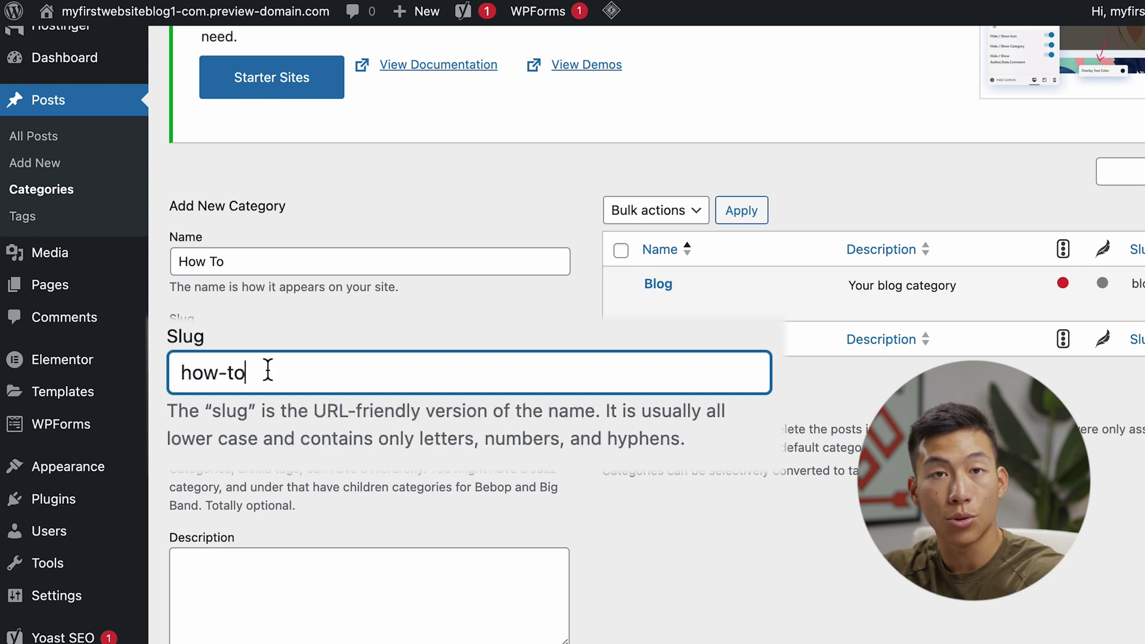
scroll(399, 442, down, 5)
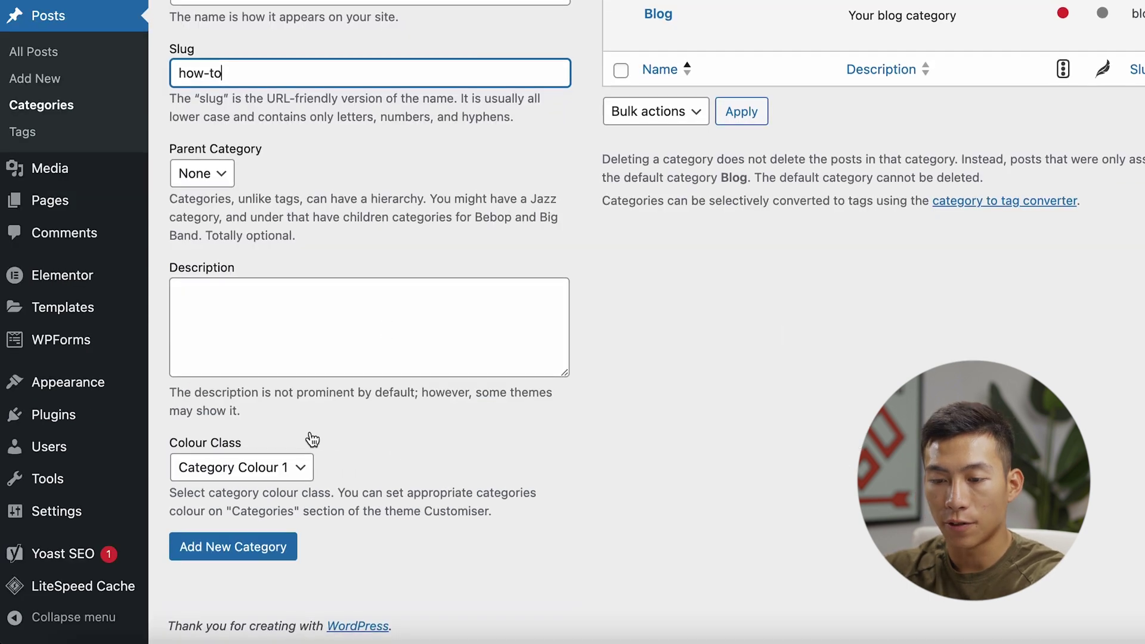
click(231, 547)
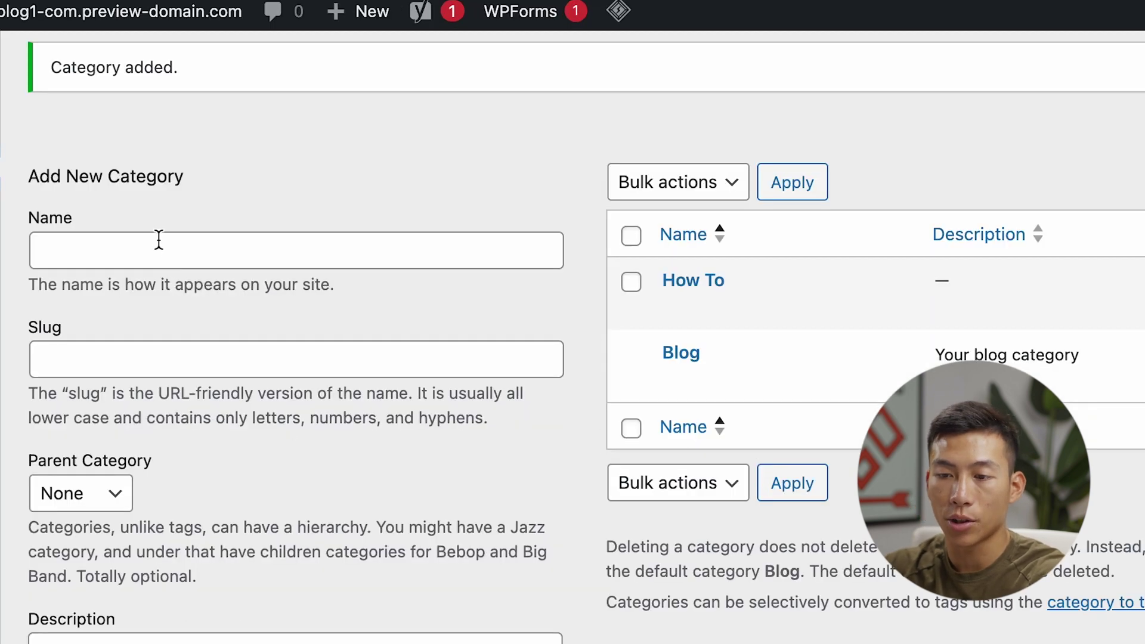
- Add a category named "Creating Blog Posts" with the slug "creating-blog-posts" and How To as its parent category
click(152, 244)
text(Creating Blog Posts)
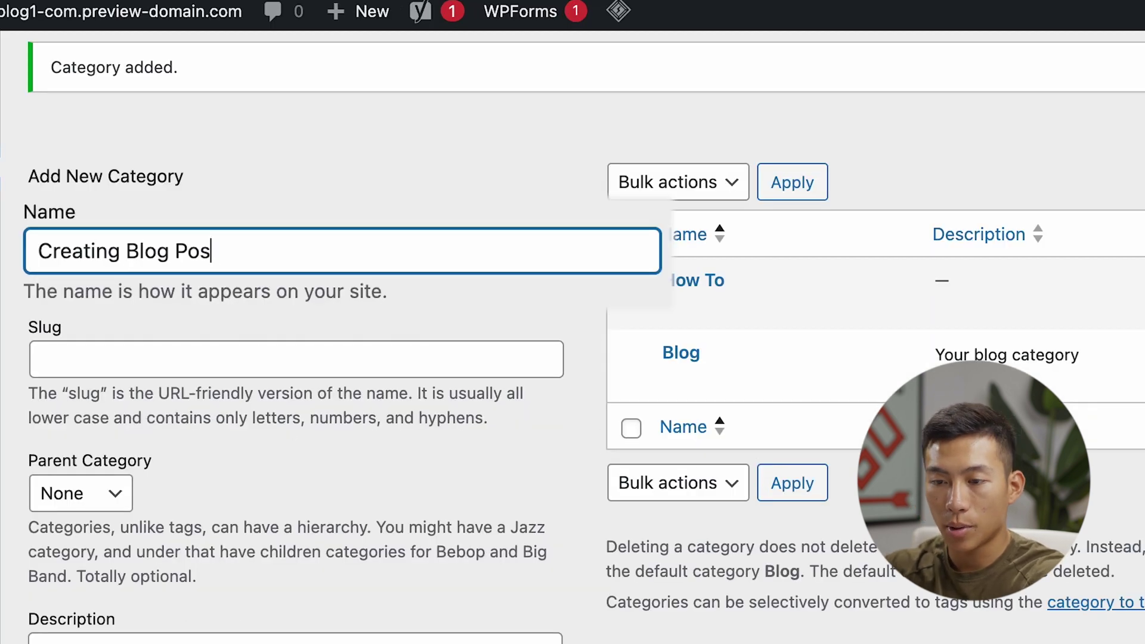
click(128, 370)
scroll(255, 423, down, 2)
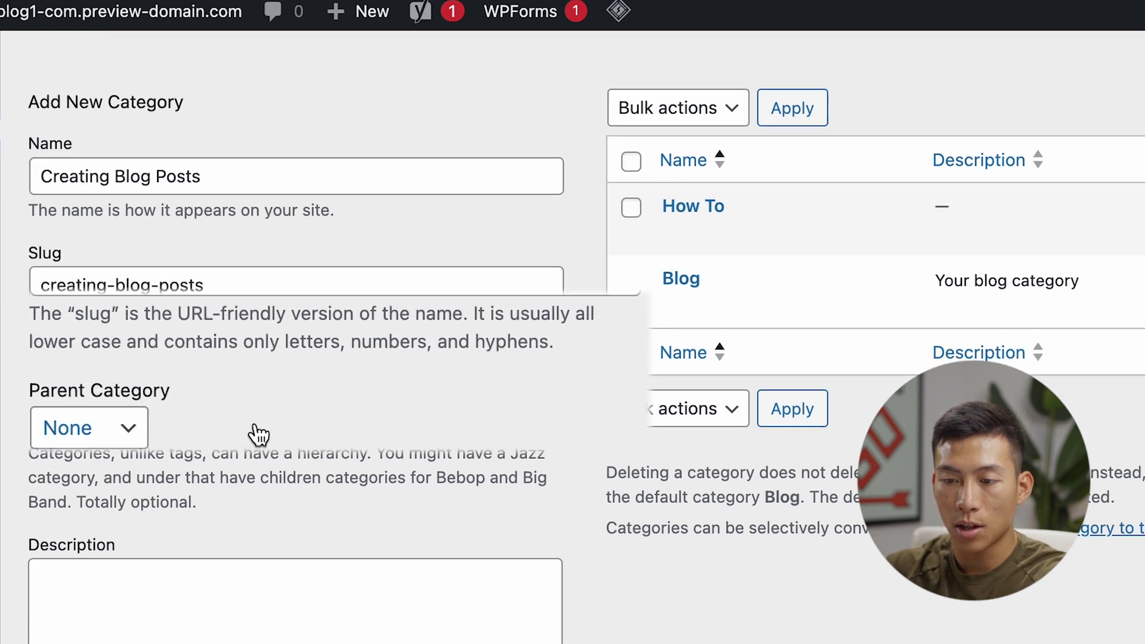
click(106, 430)
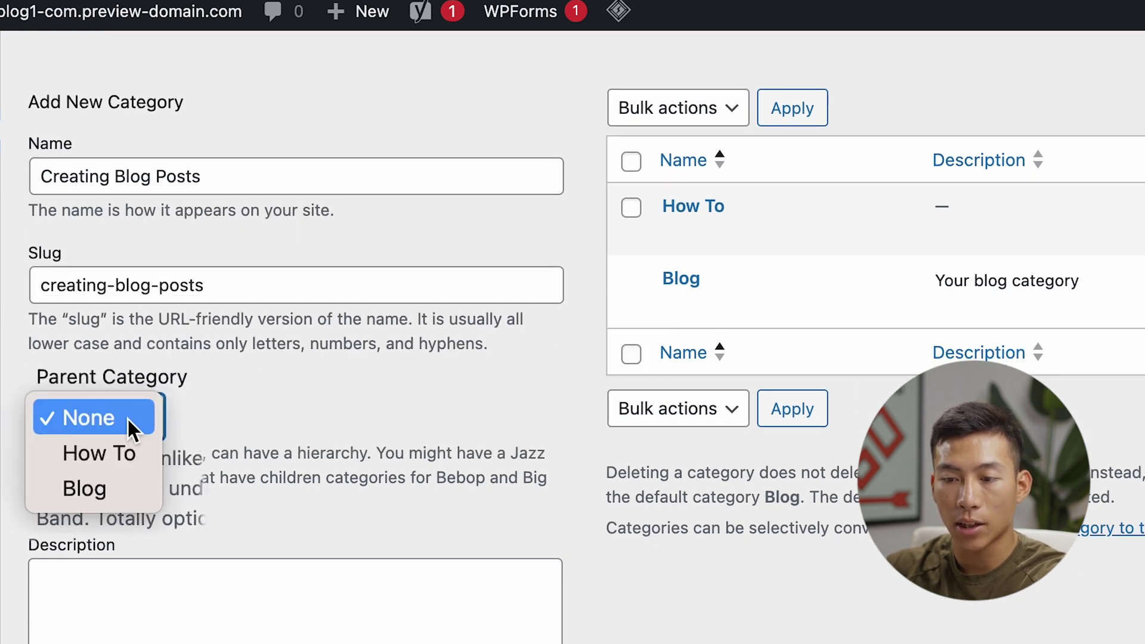
click(110, 460)
scroll(119, 459, down, 10)
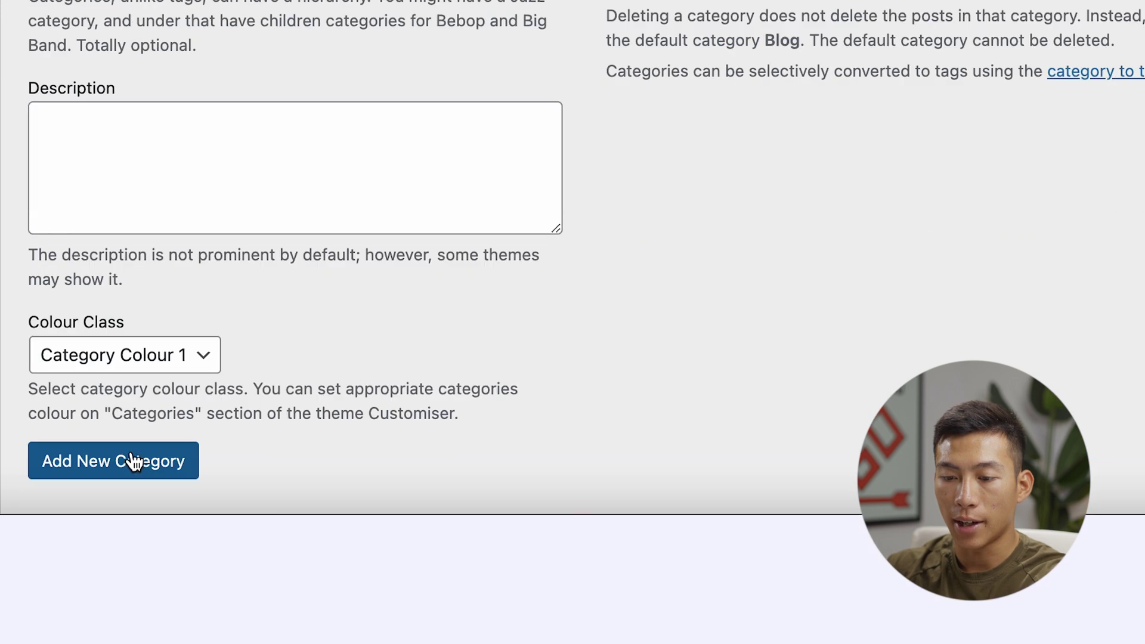
click(128, 471)
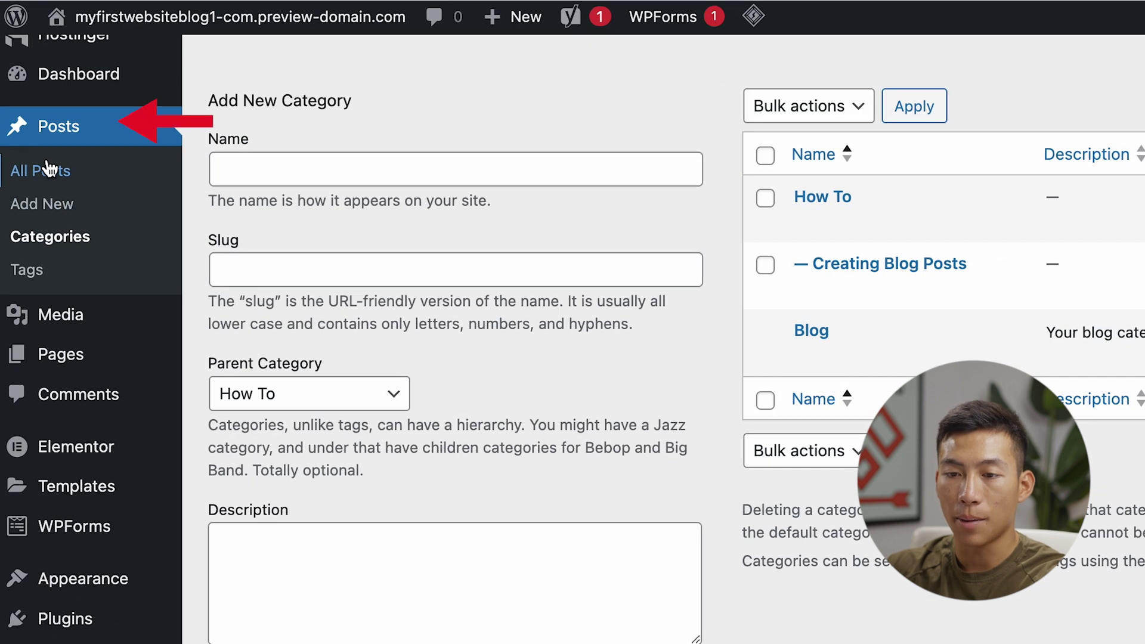
- Quick-edit the post "how to write a blog post" to replace its Blog category with How To and Creating Blog Posts
click(48, 171)
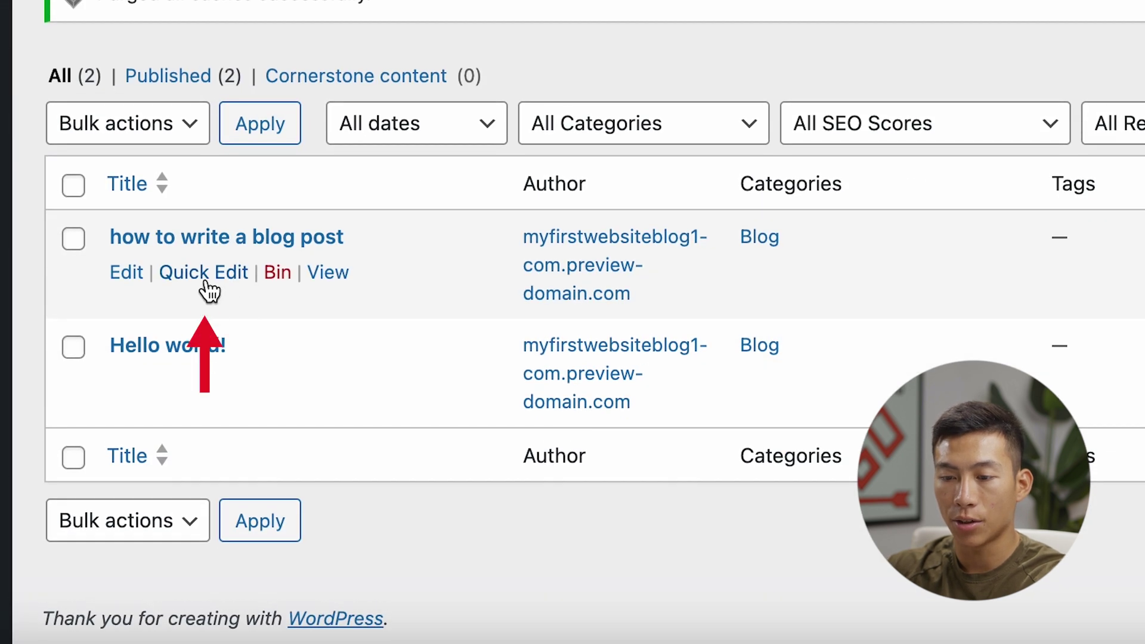
click(204, 271)
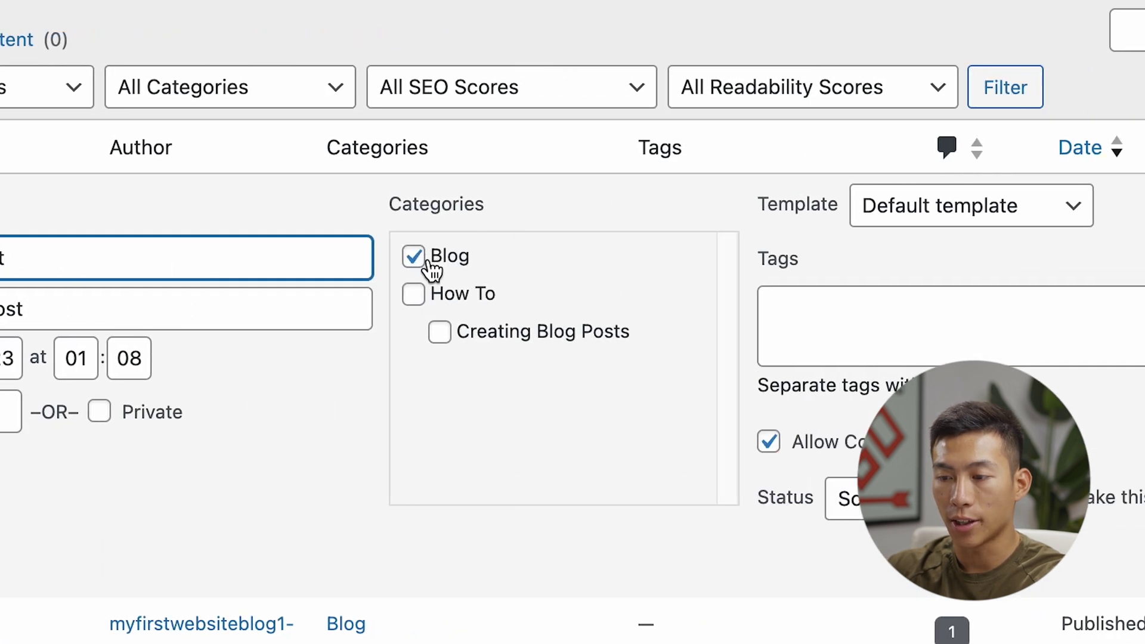
click(418, 269)
click(413, 296)
click(443, 337)
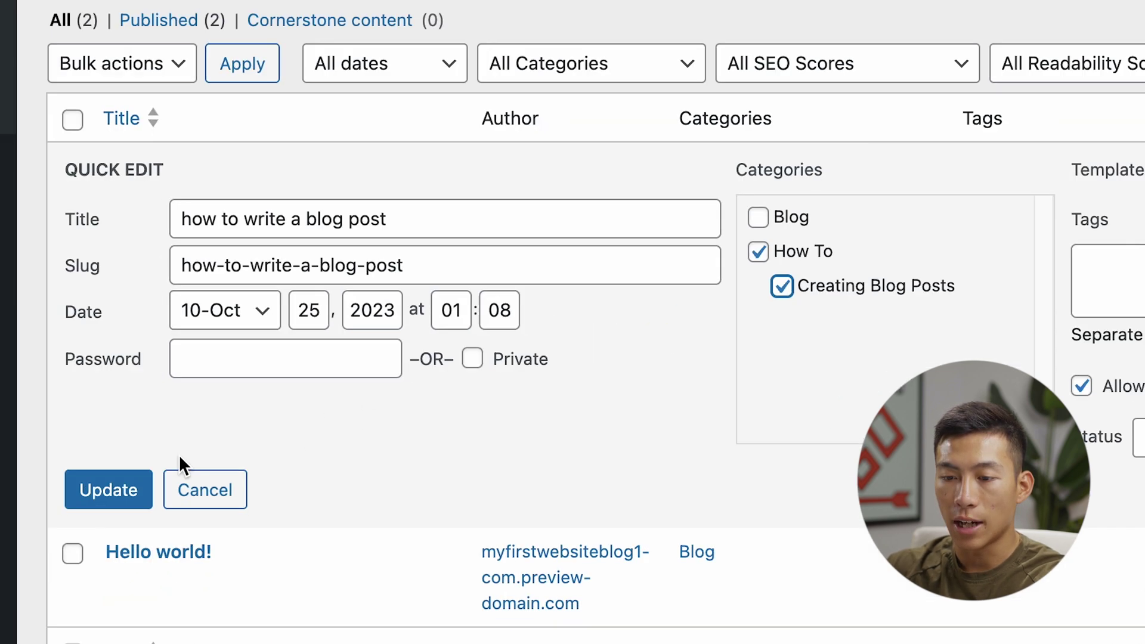
click(164, 441)
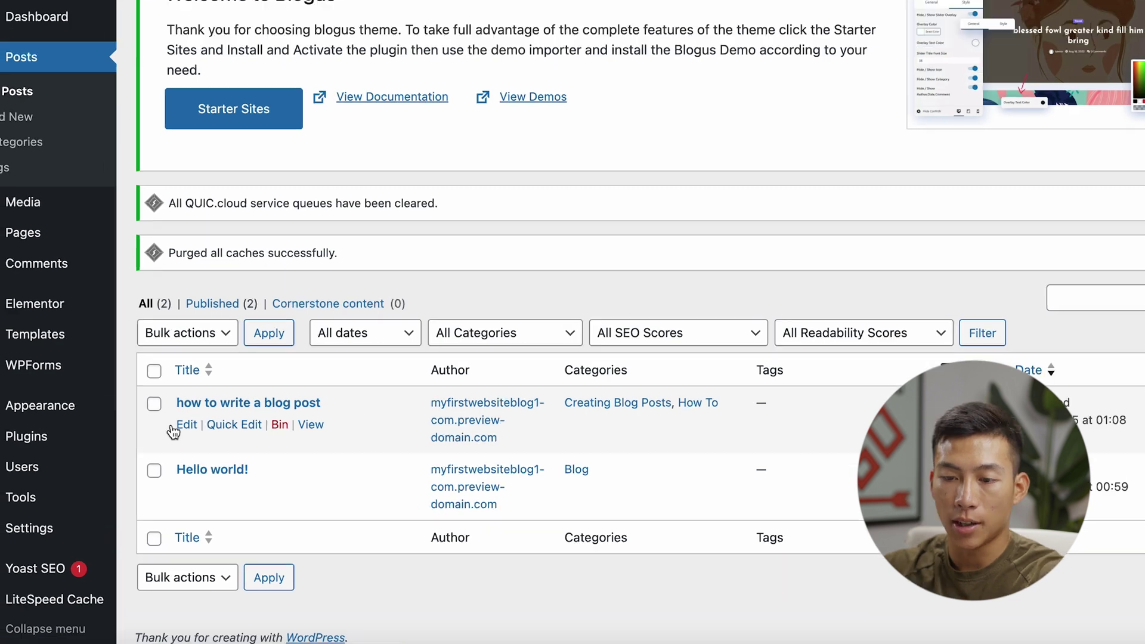
- Create a new navigation menu named "Primary Menu"
mouse_move(66, 425)
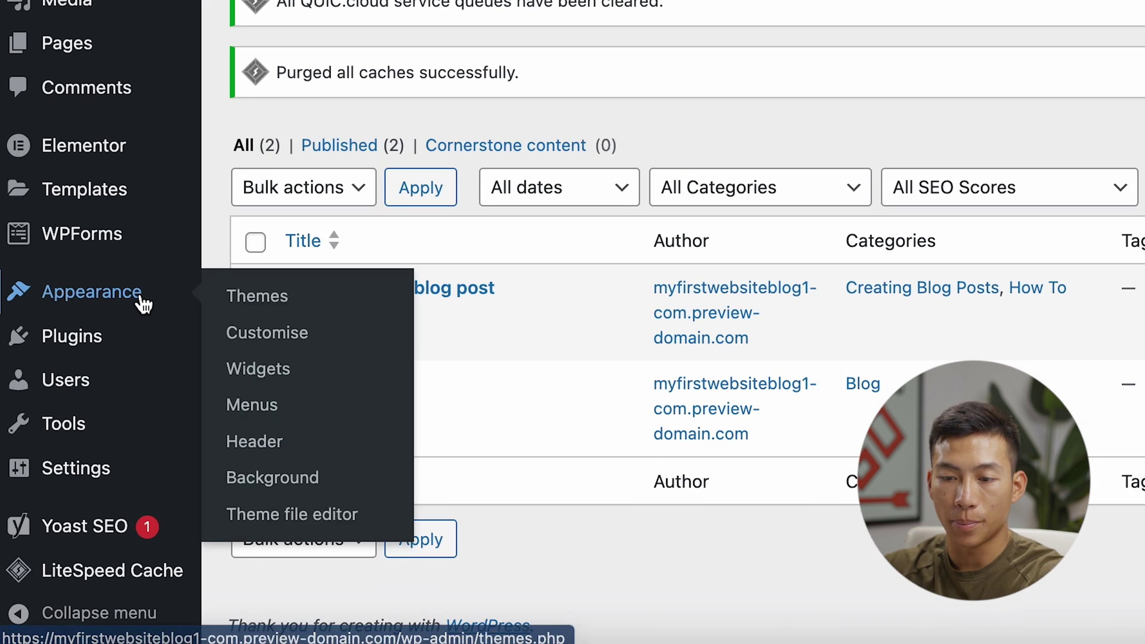
click(271, 409)
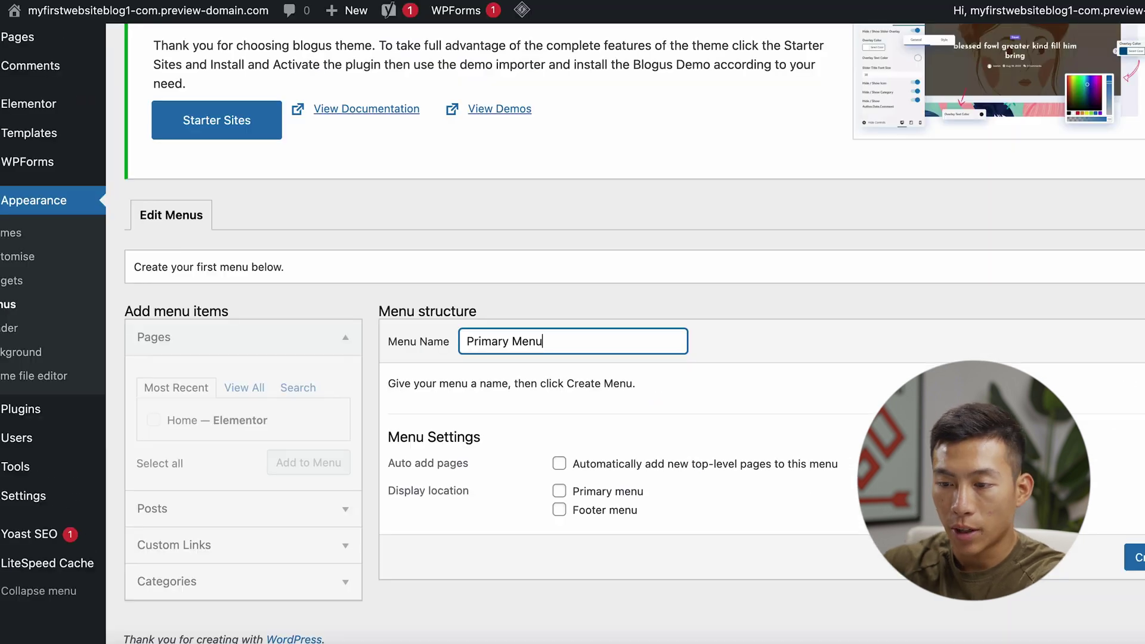
key(Return)
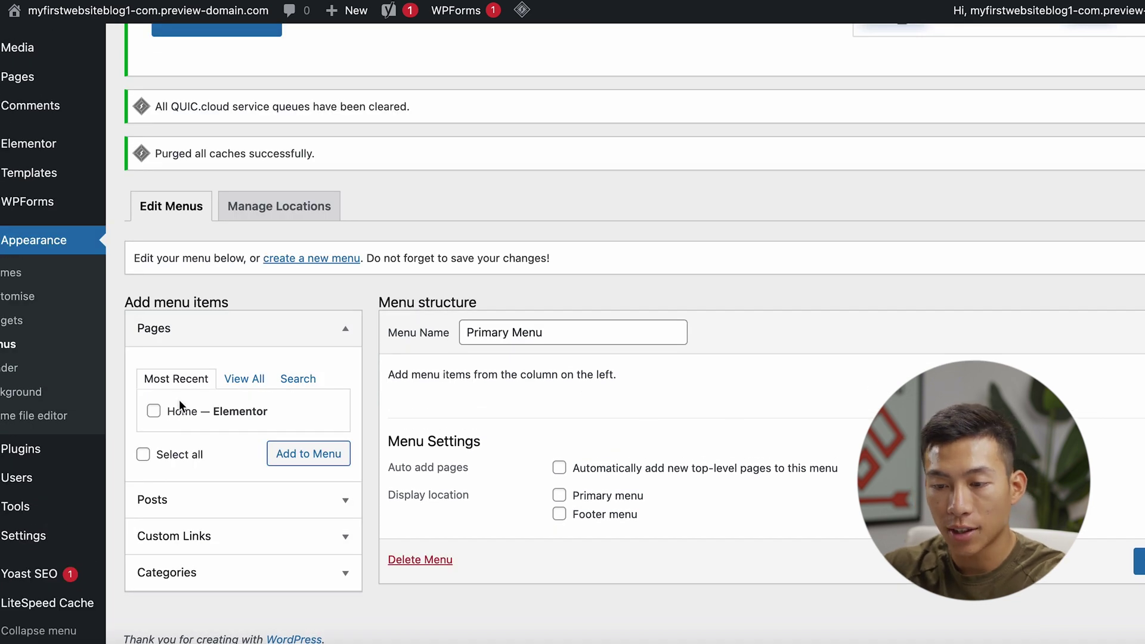
- Add the How To and Creating Blog Posts categories as items to the Primary Menu
click(154, 412)
click(250, 496)
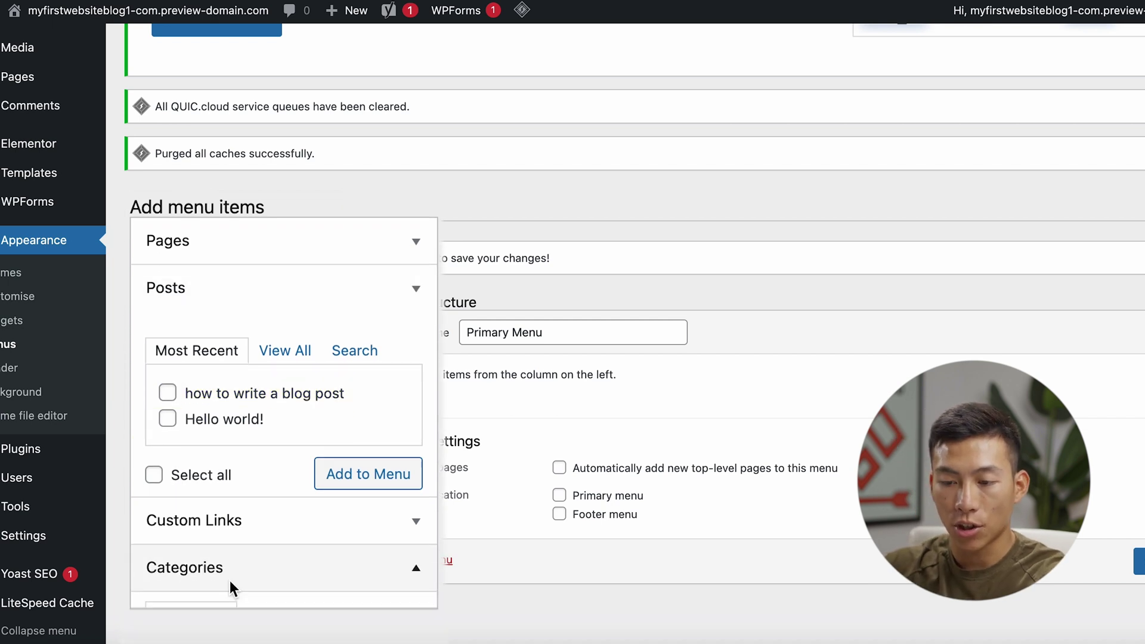
click(230, 582)
click(168, 514)
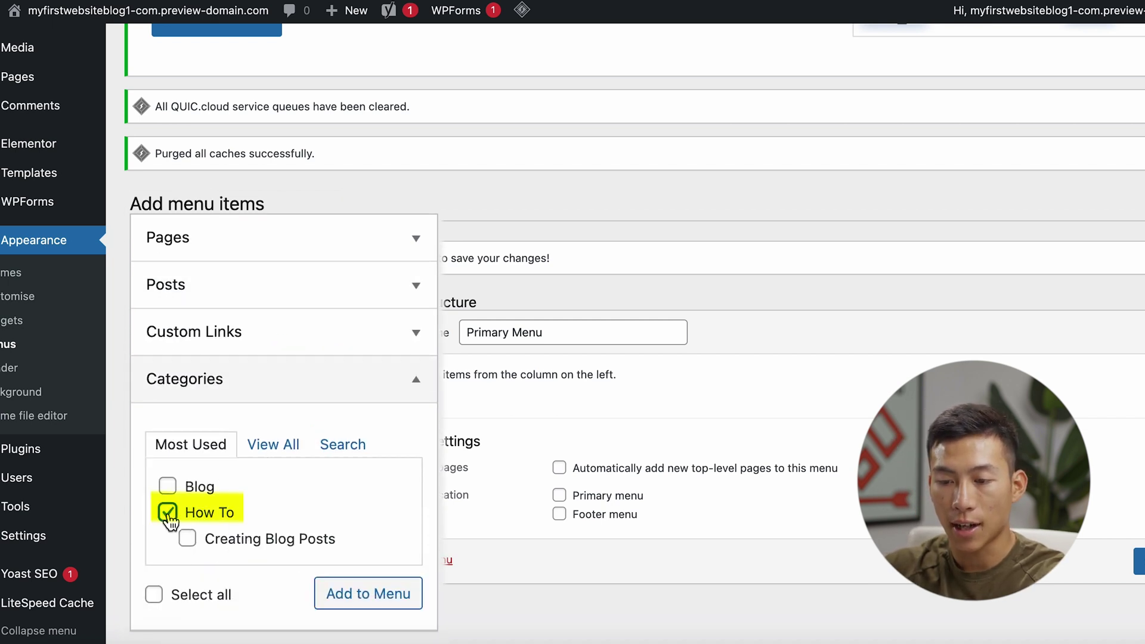
click(188, 540)
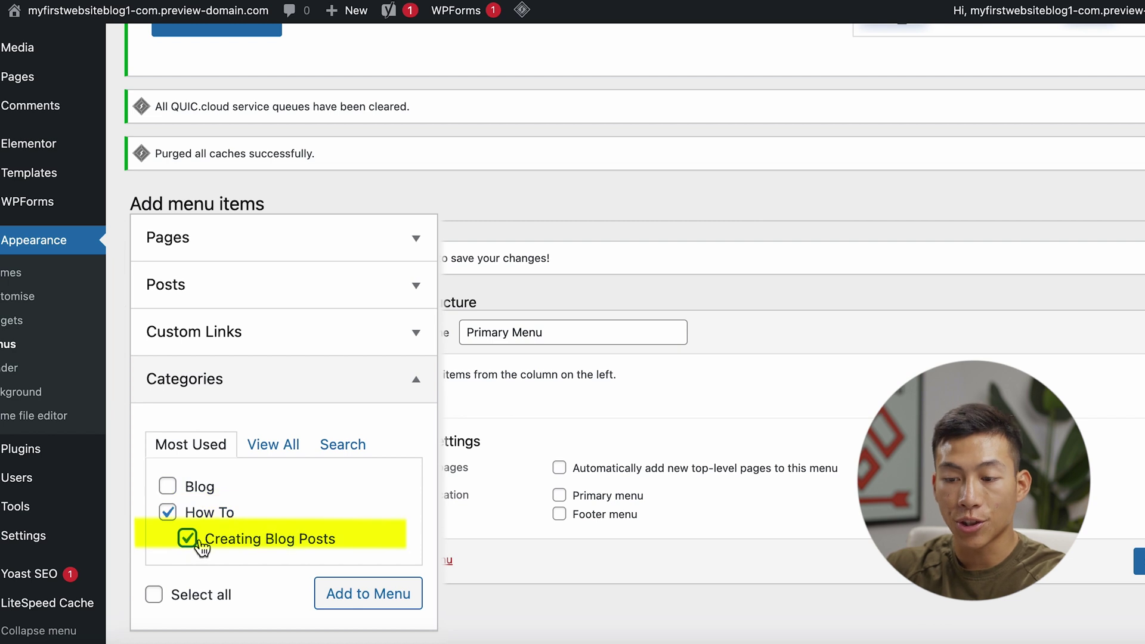
click(352, 595)
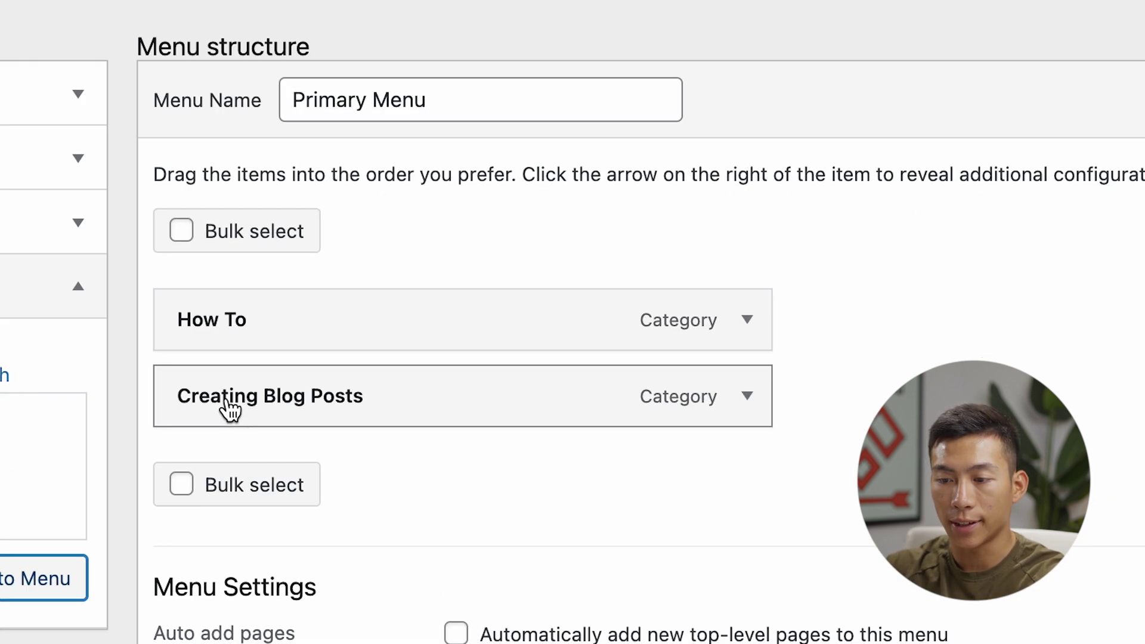
- Nest Creating Blog Posts as a sub item under How To and save the menu
mouse_move(511, 417)
mouse_down()
mouse_move(500, 405)
mouse_move(530, 362)
mouse_move(515, 417)
mouse_up()
drag(237, 411, 294, 407)
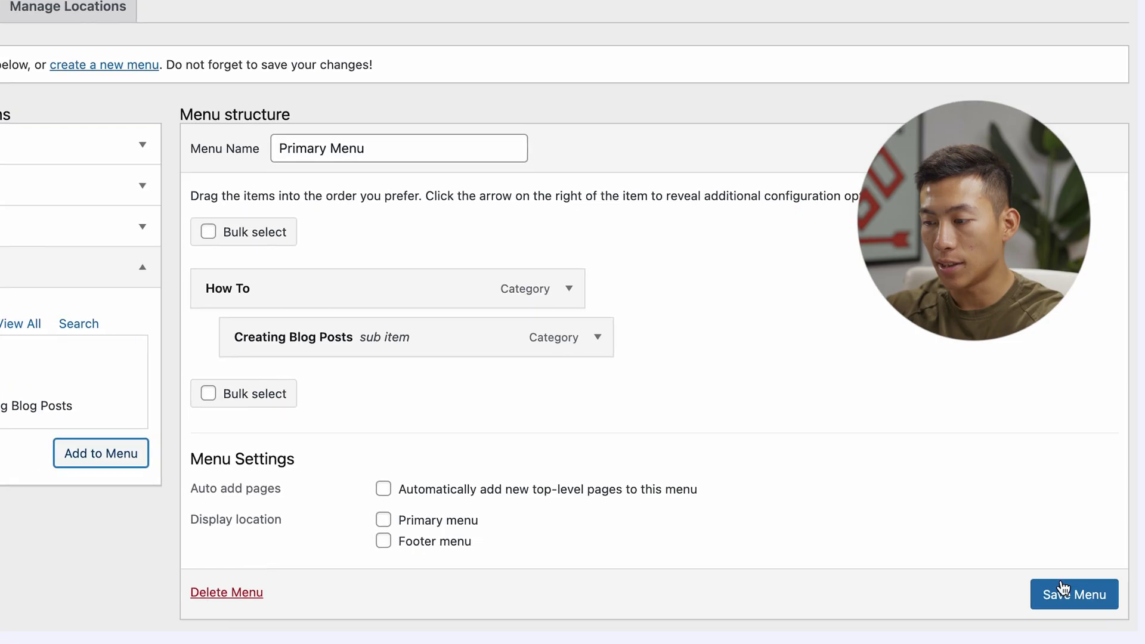
click(1062, 591)
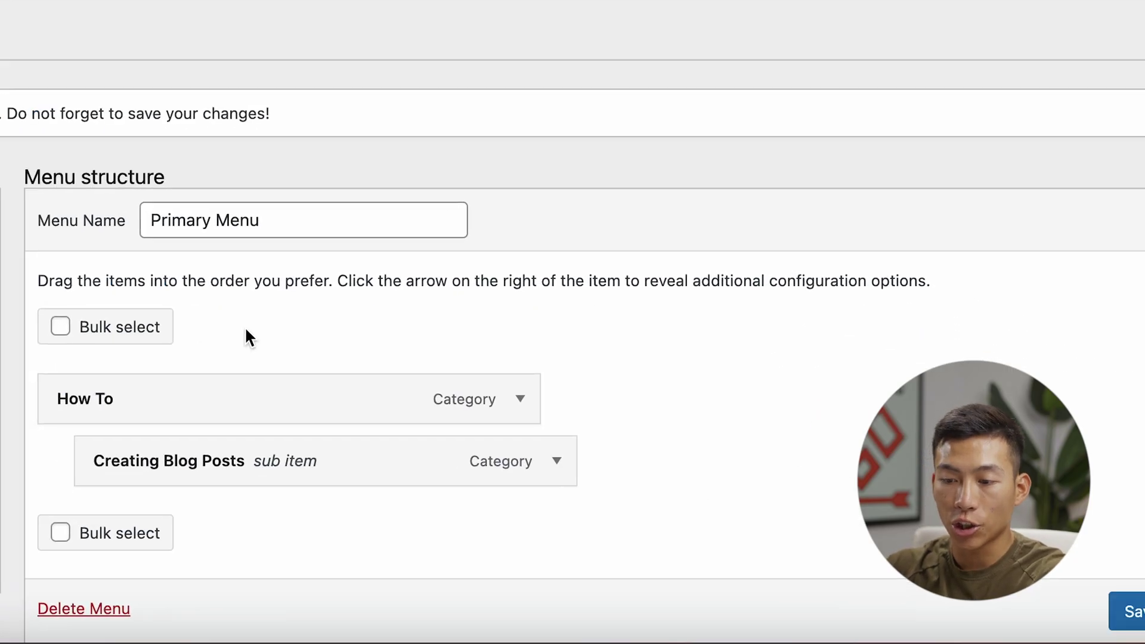
- Assign the Primary Menu to the Primary menu location in the theme customiser, publish the change and close the customiser
scroll(584, 426, down, 2)
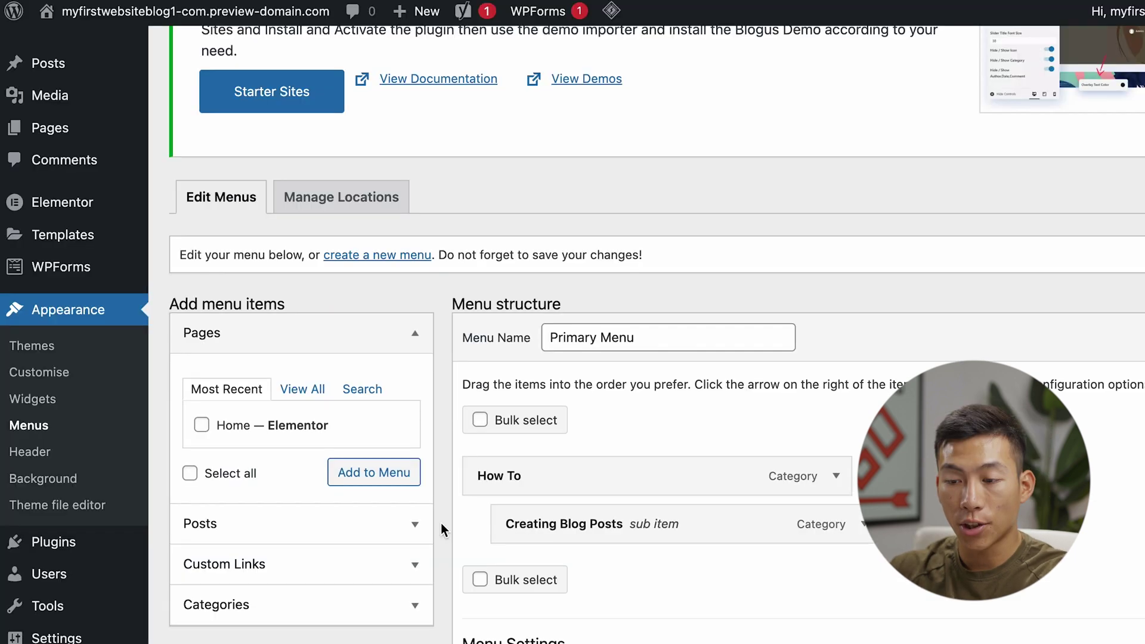
click(51, 382)
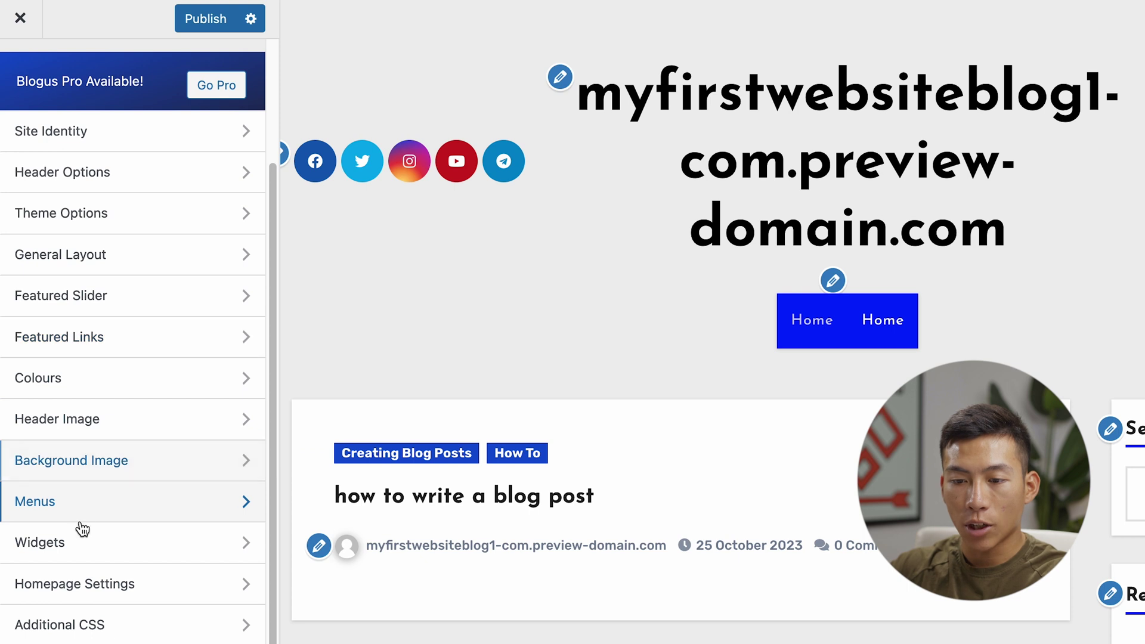
click(89, 514)
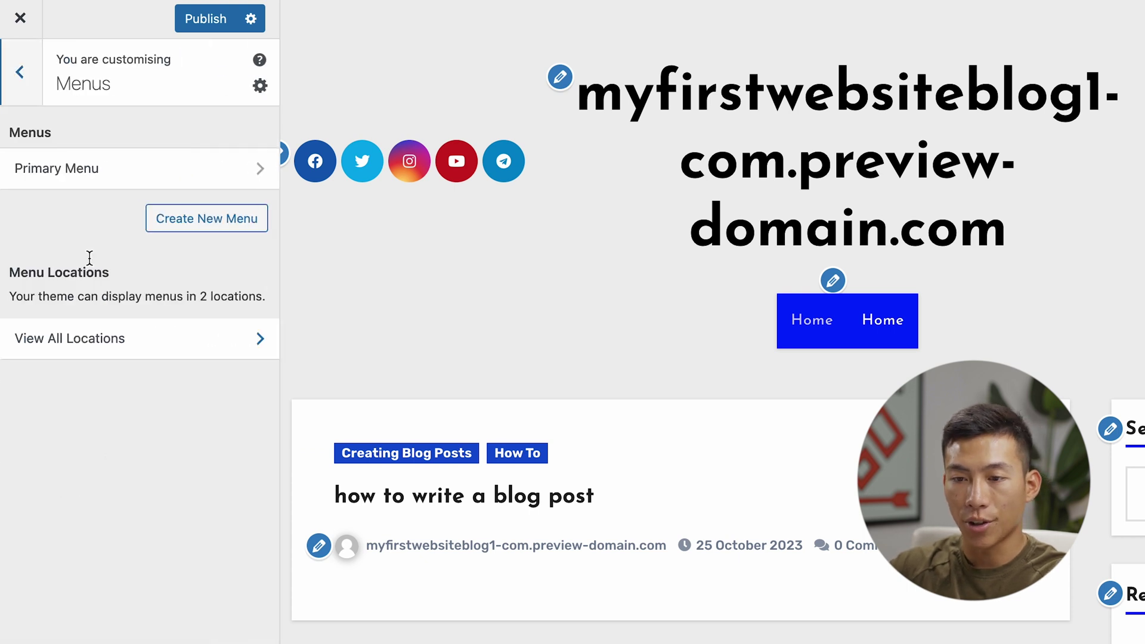
click(81, 169)
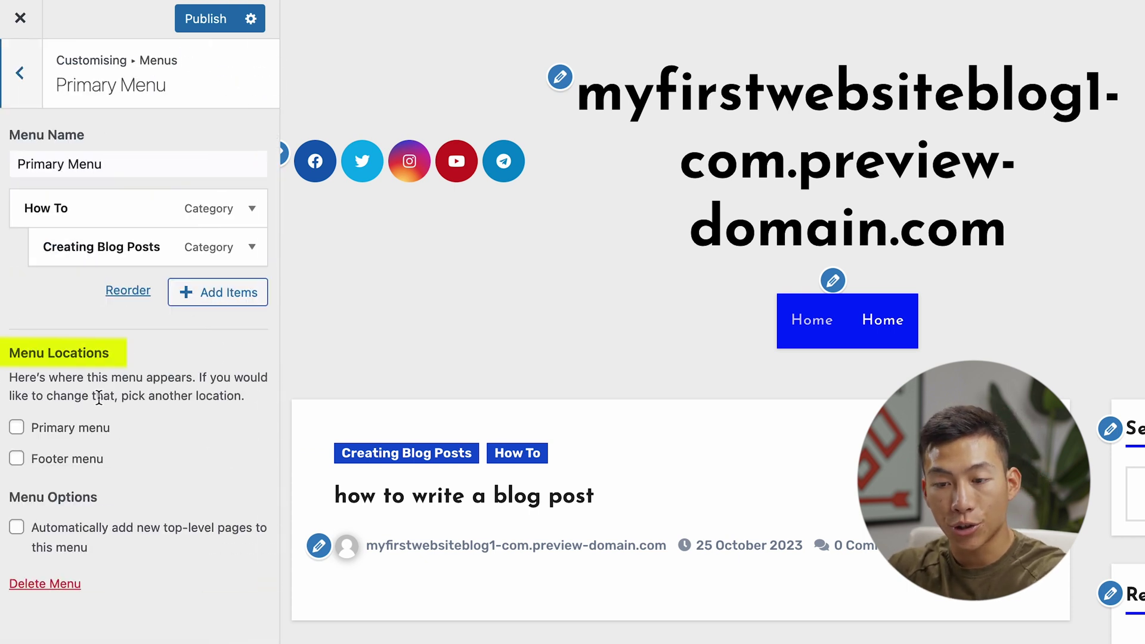
click(16, 428)
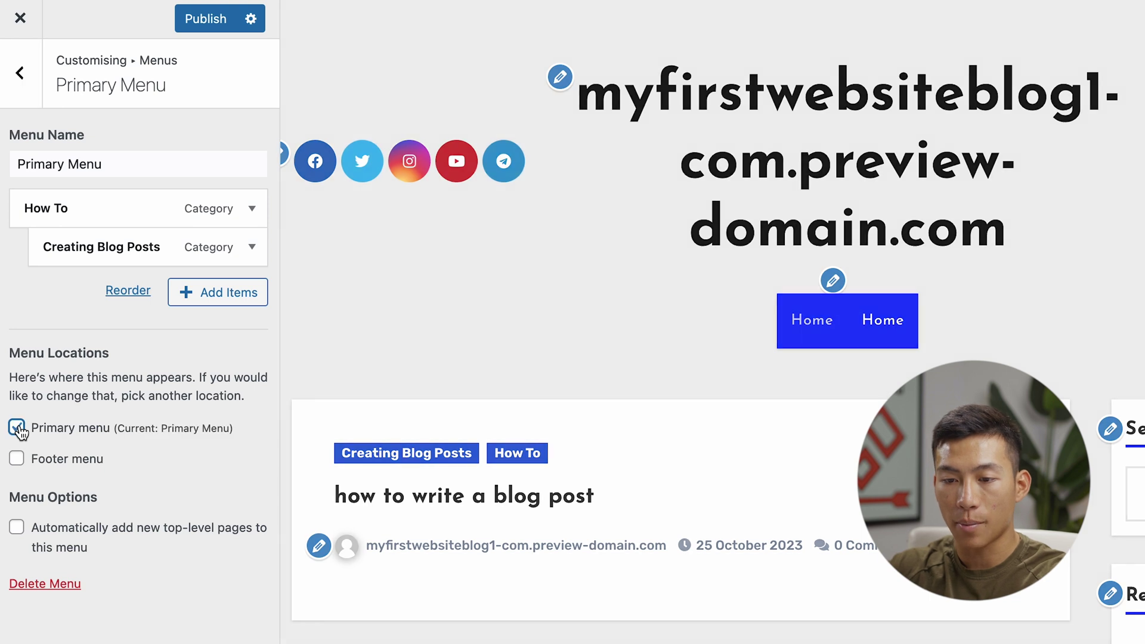
mouse_move(856, 333)
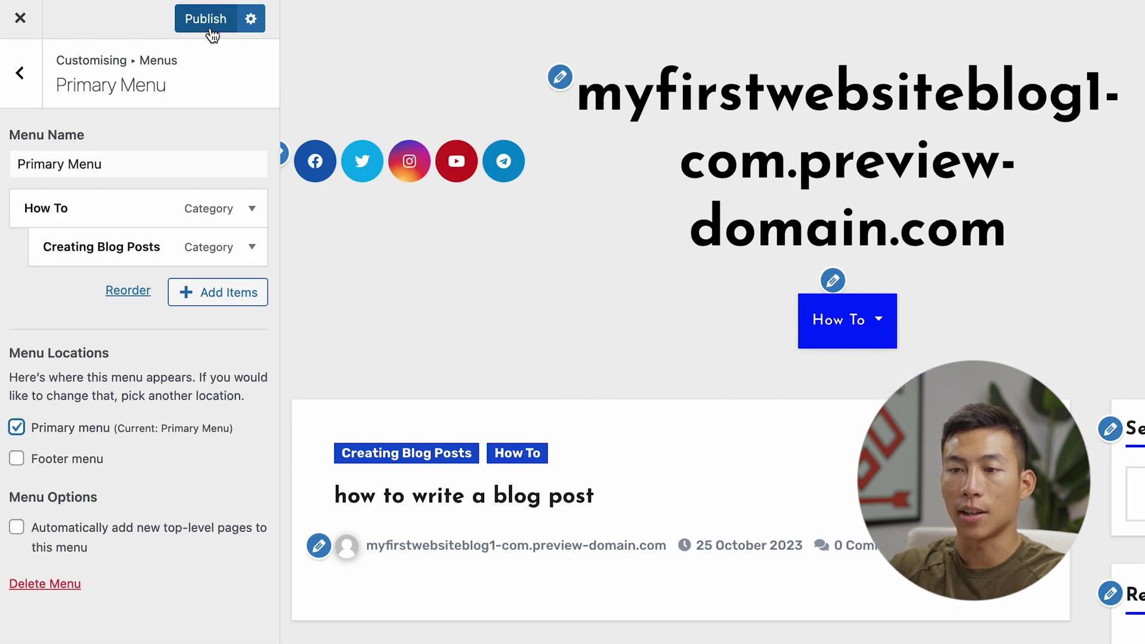
click(212, 28)
click(21, 18)
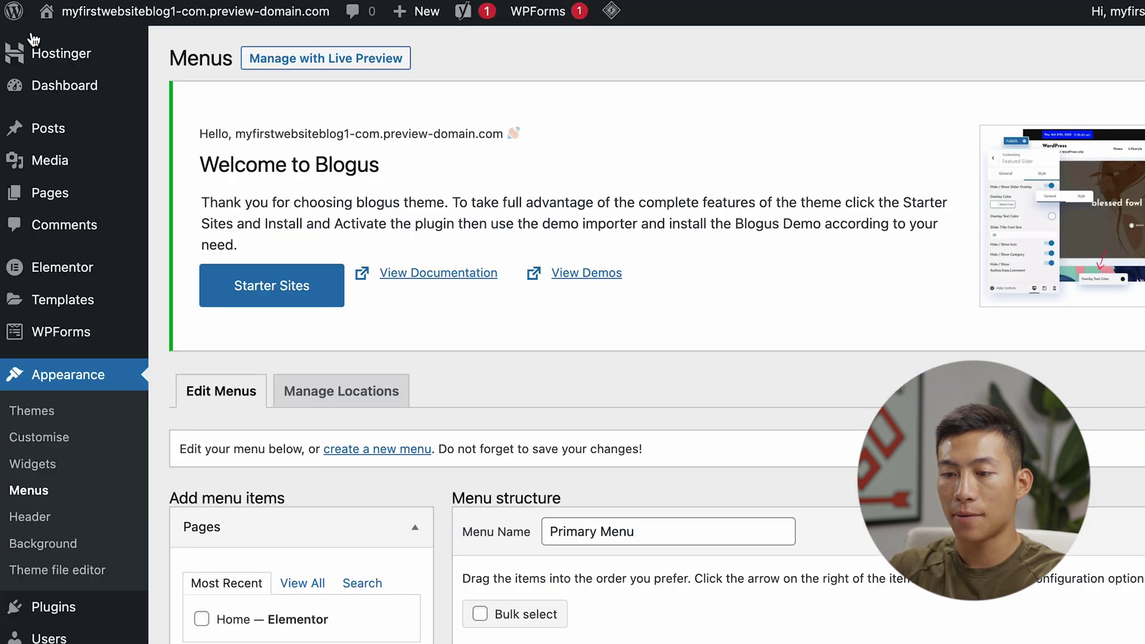
- View the Home page on the live site and check the Creating Blog Posts category page through the How To menu
click(69, 193)
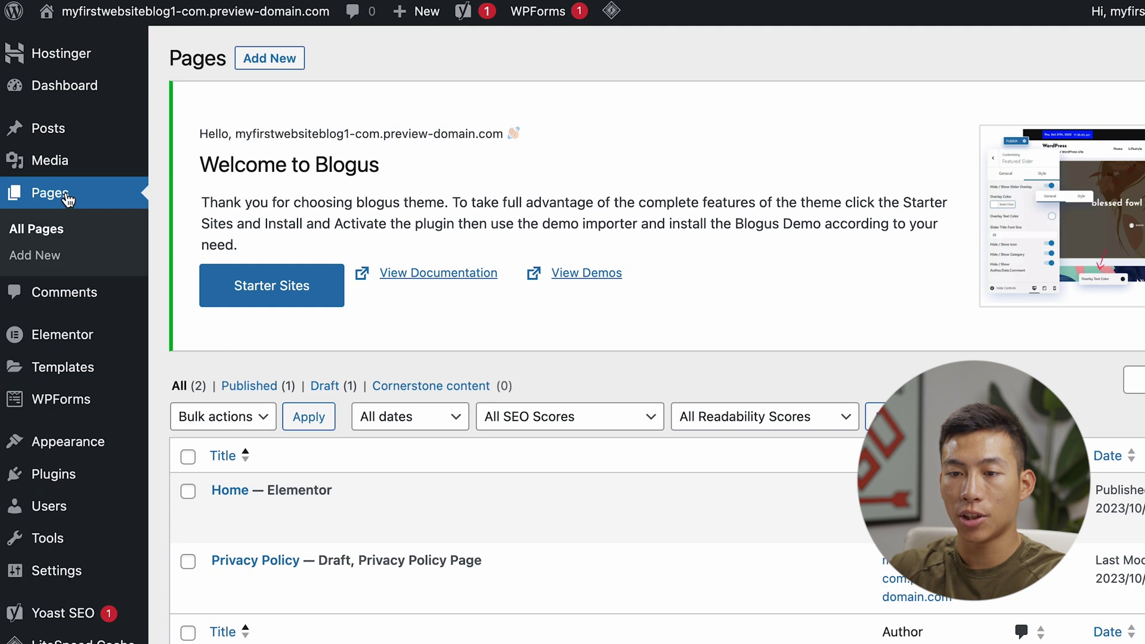
click(352, 514)
mouse_move(630, 307)
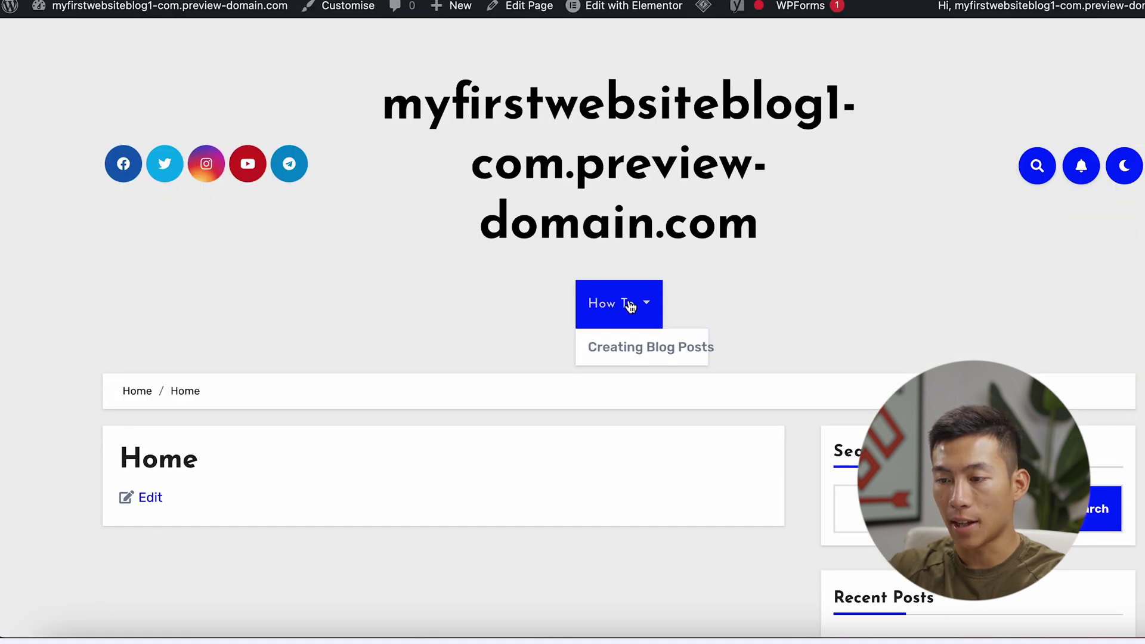
click(645, 352)
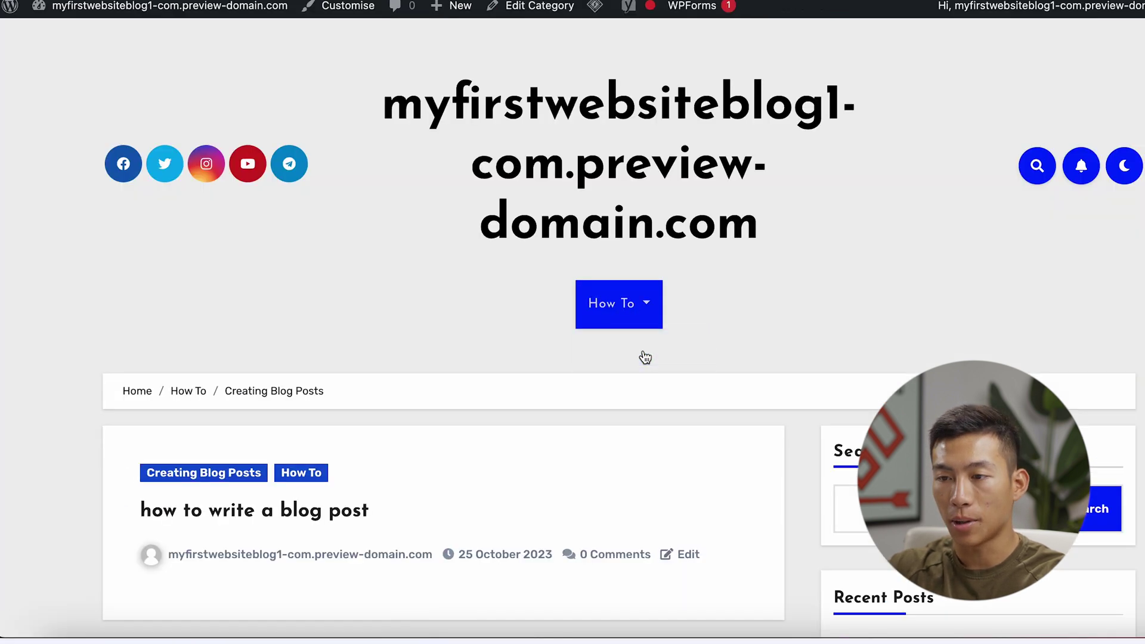
scroll(518, 374, down, 3)
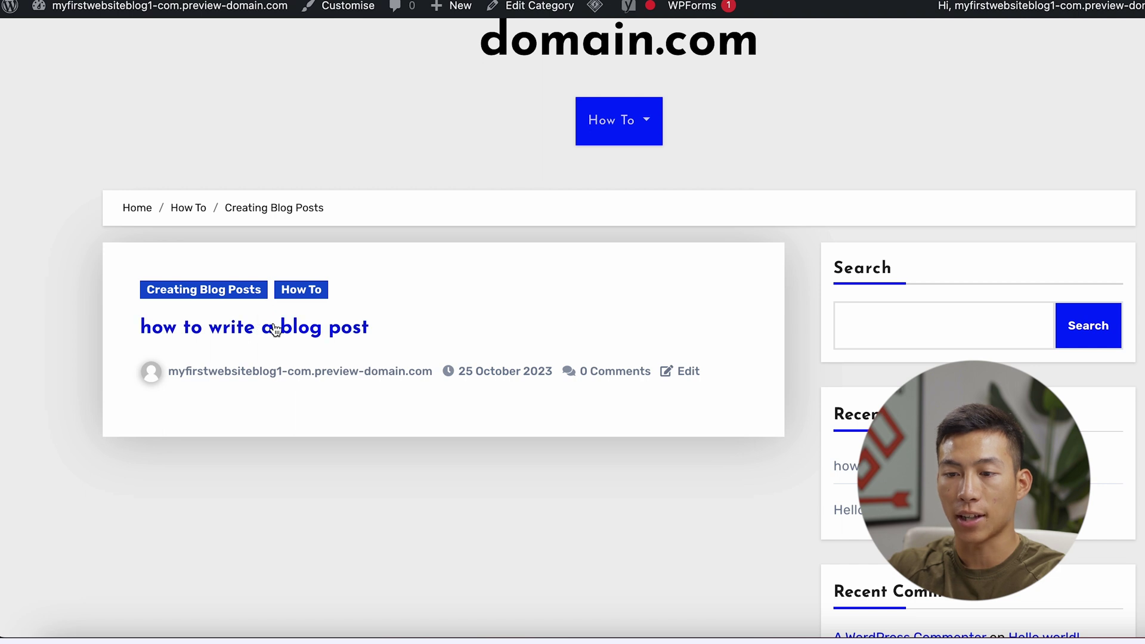